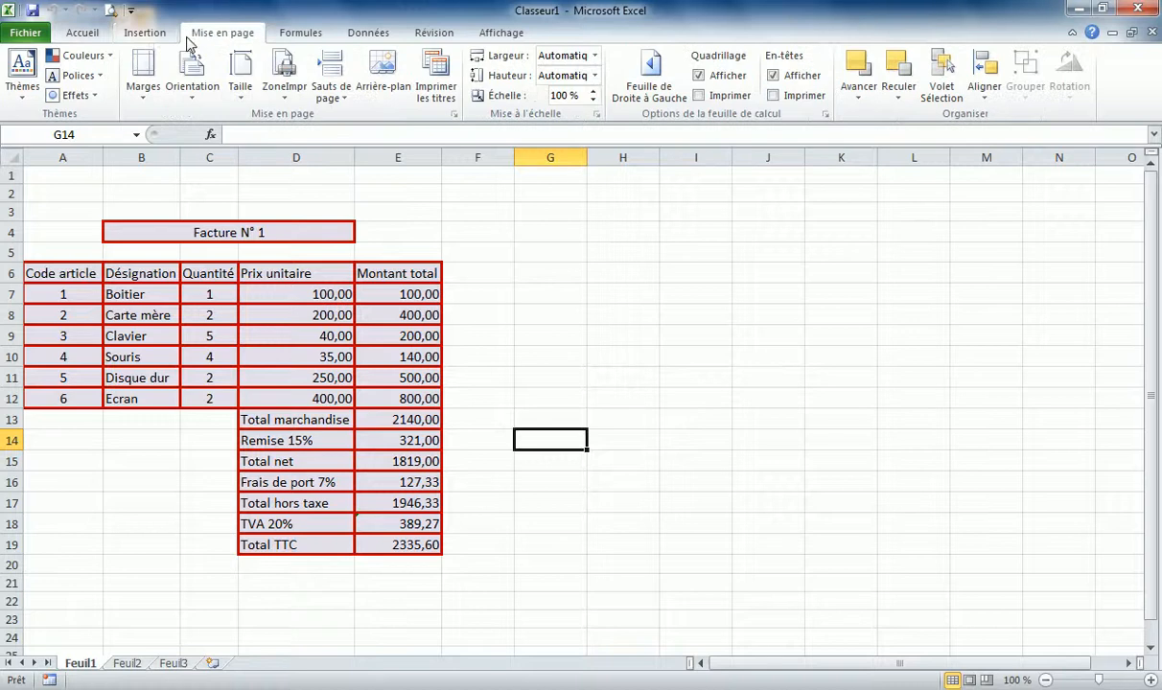
Step: Examine the chart types offered in the Insérer un graphique dialog, including the Secteurs category, and close it without inserting a chart
left_click(149, 37)
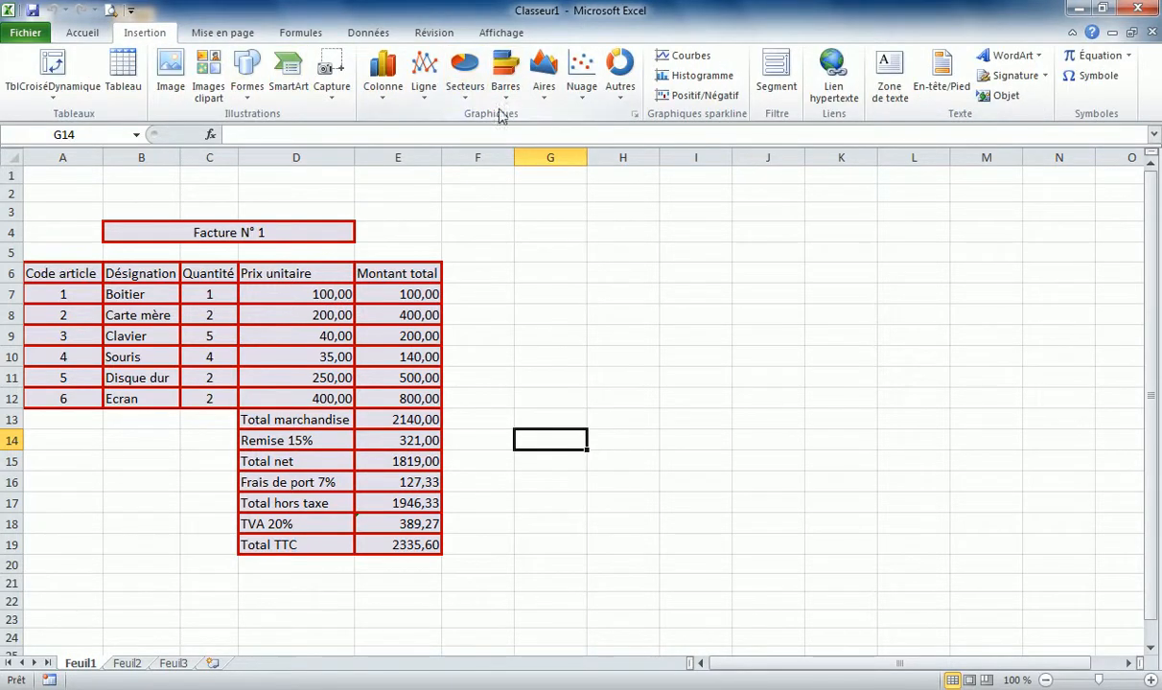
left_click(634, 114)
left_click_drag(439, 197, 593, 155)
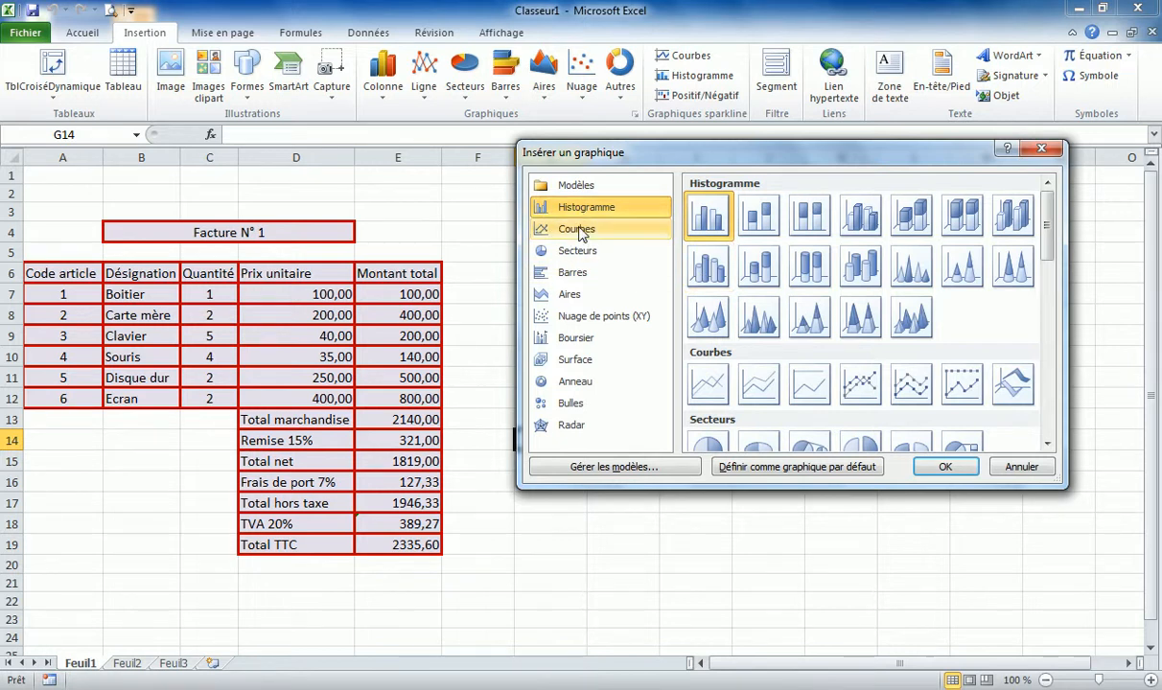
left_click(568, 251)
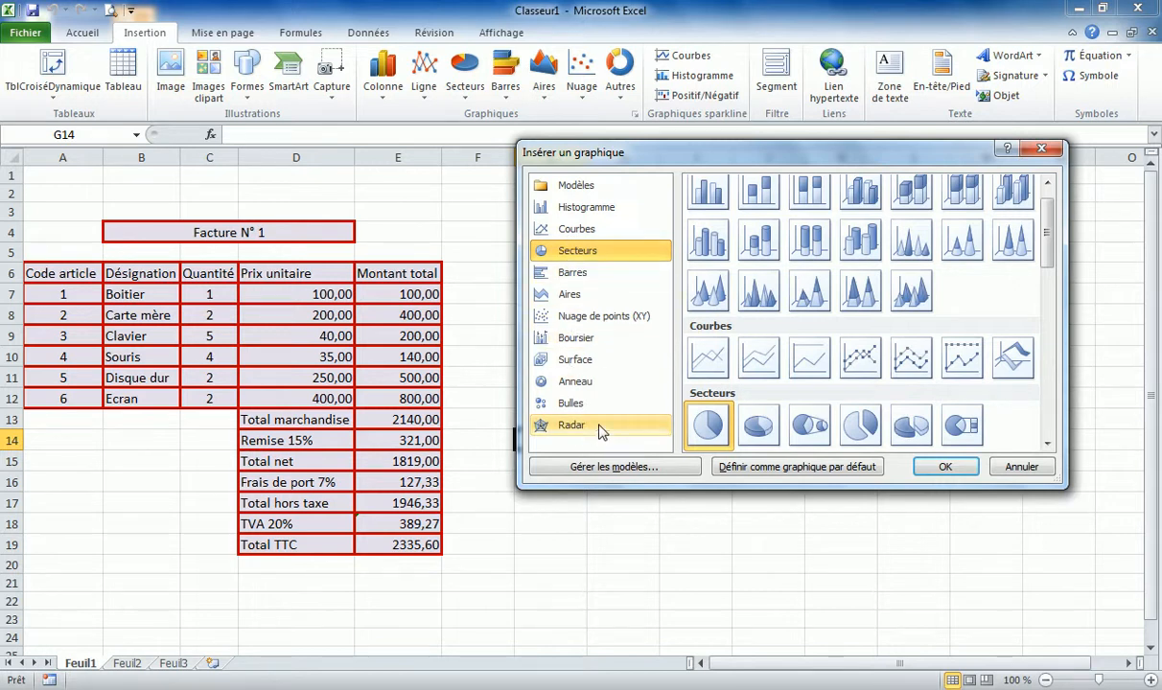
left_click(1021, 467)
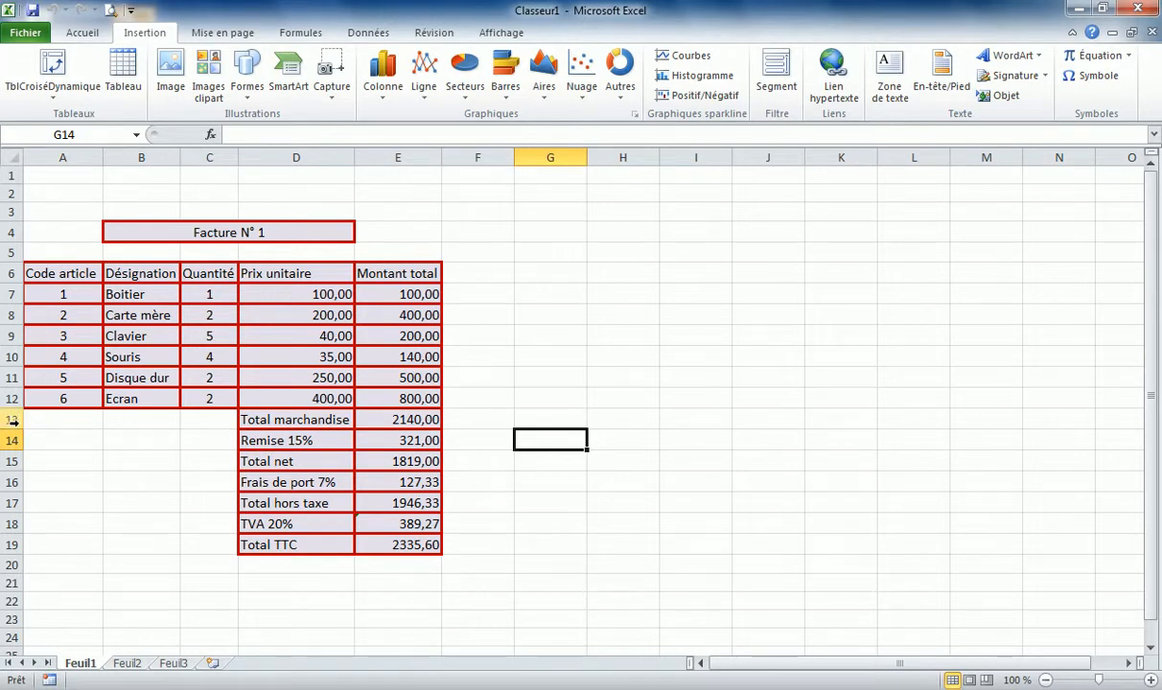
Step: Insert a row above Total marchandise and enter article code 7, Stylo, quantity 20 and unit price 2
right_click(13, 420)
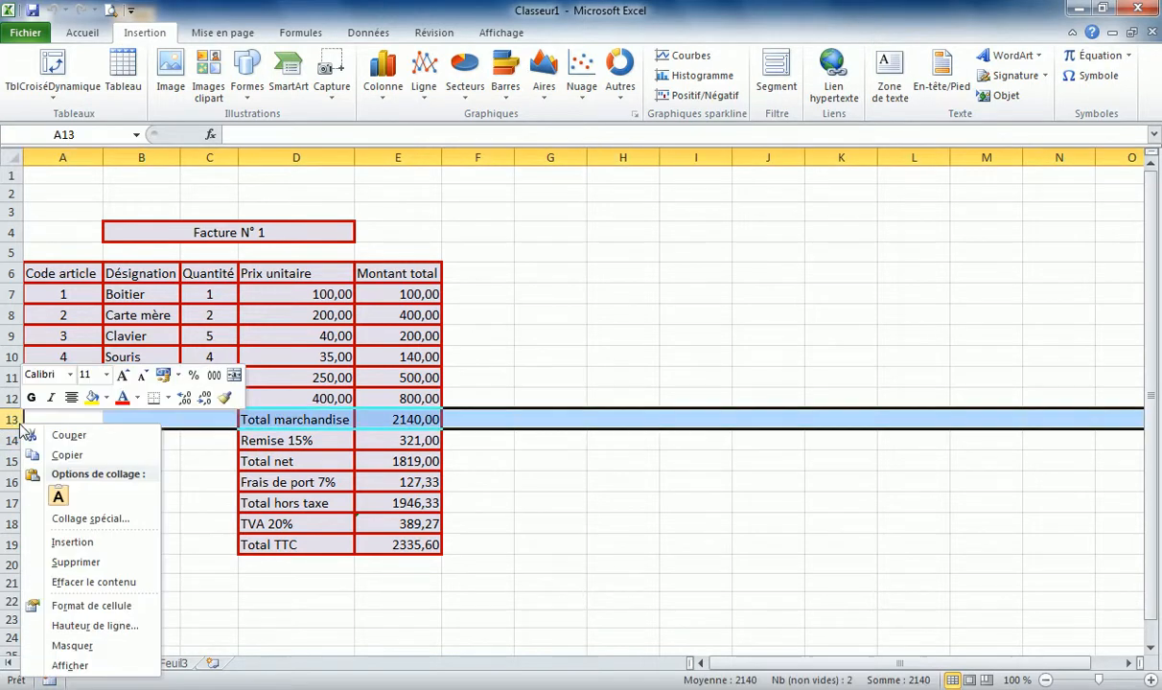
left_click(72, 543)
left_click(56, 423)
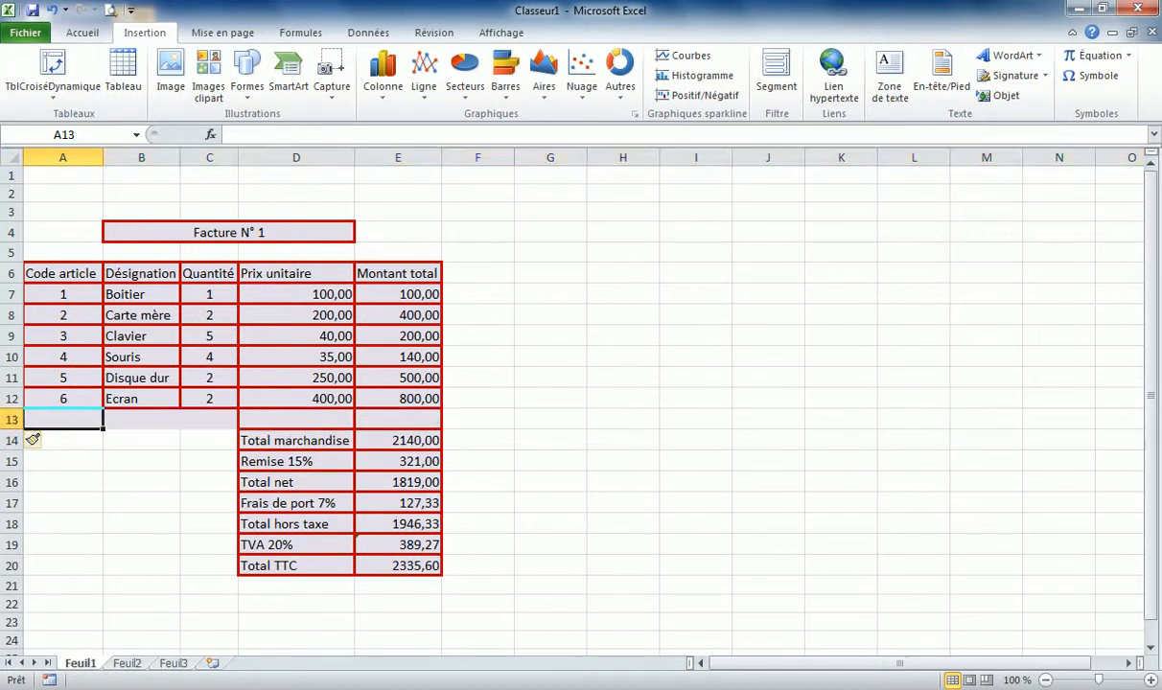
type("7")
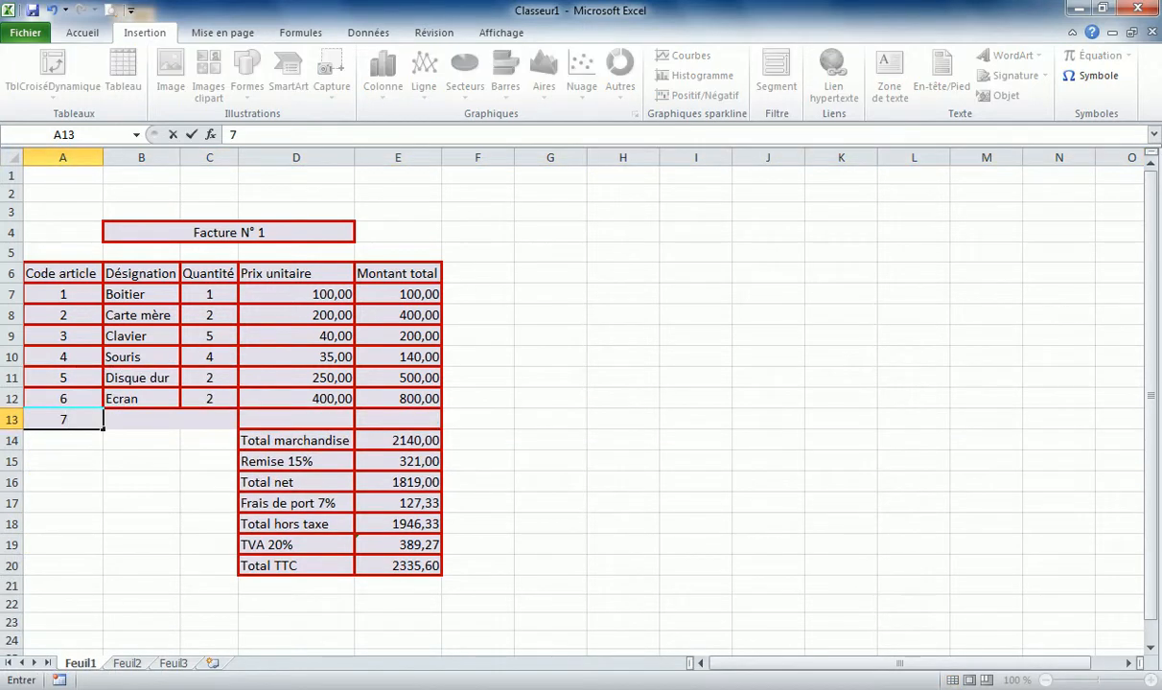
key("Tab")
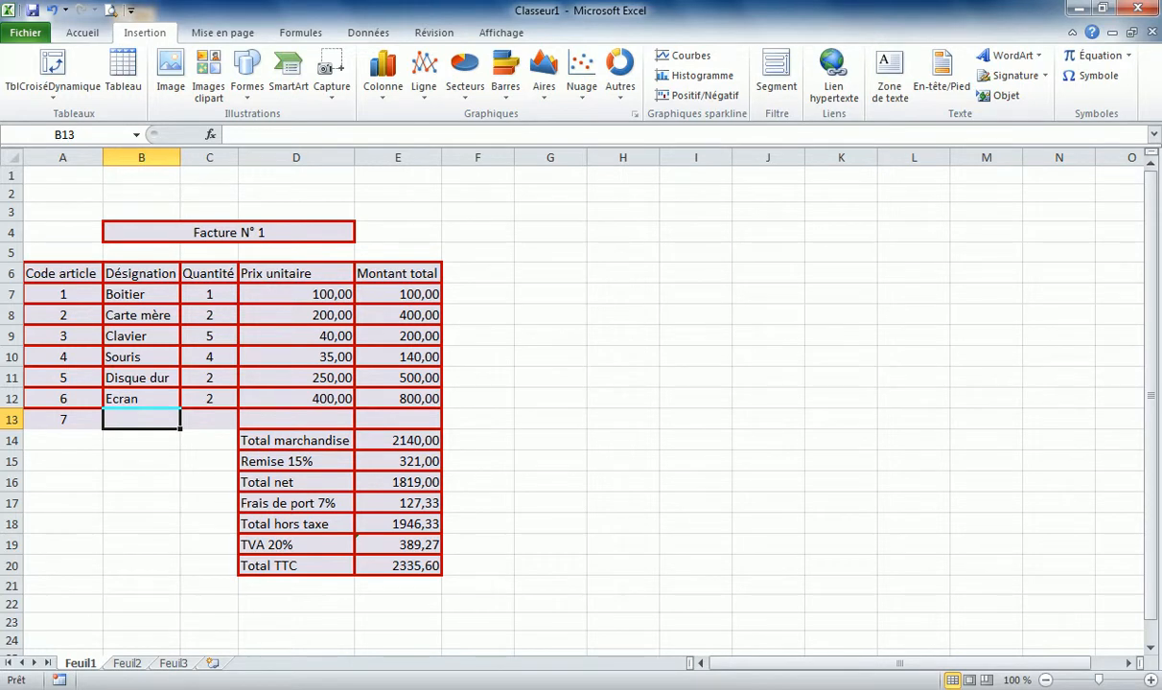
type("Styl")
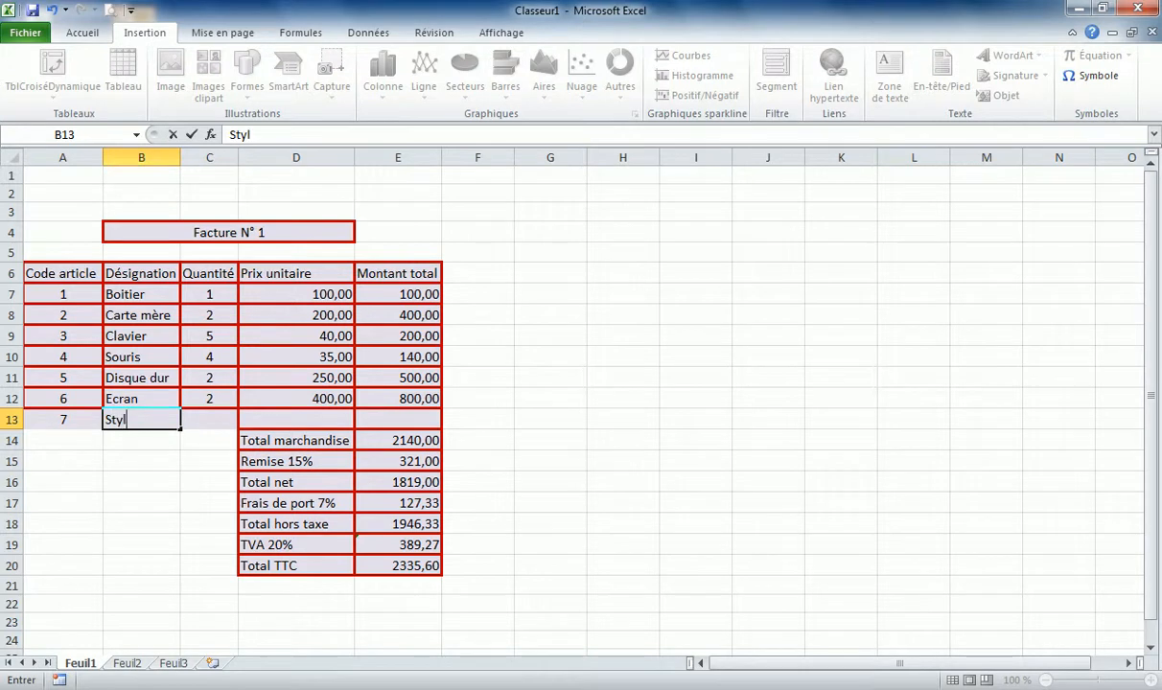
type("o")
key("Tab")
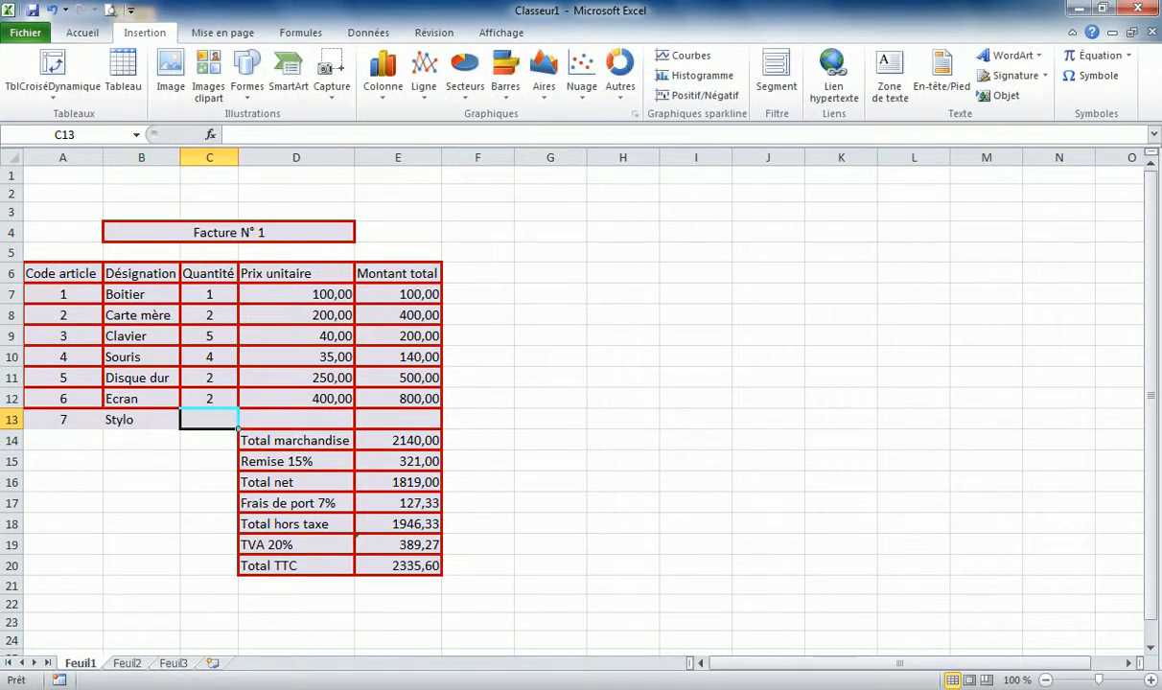
type("20")
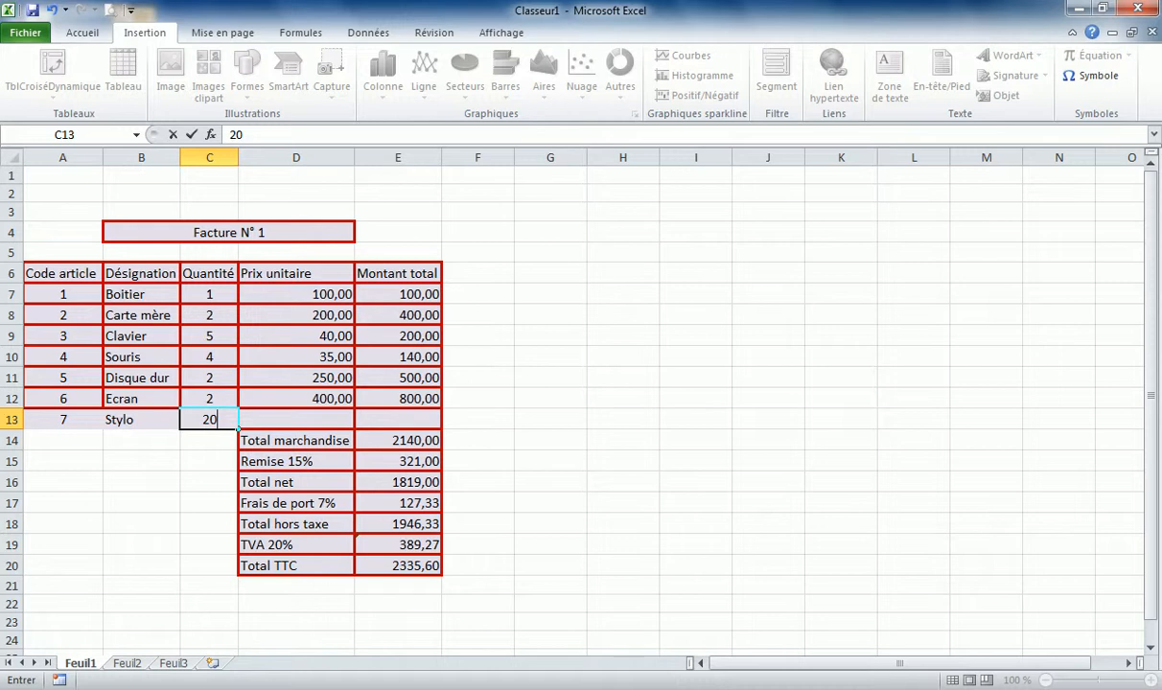
key("Tab")
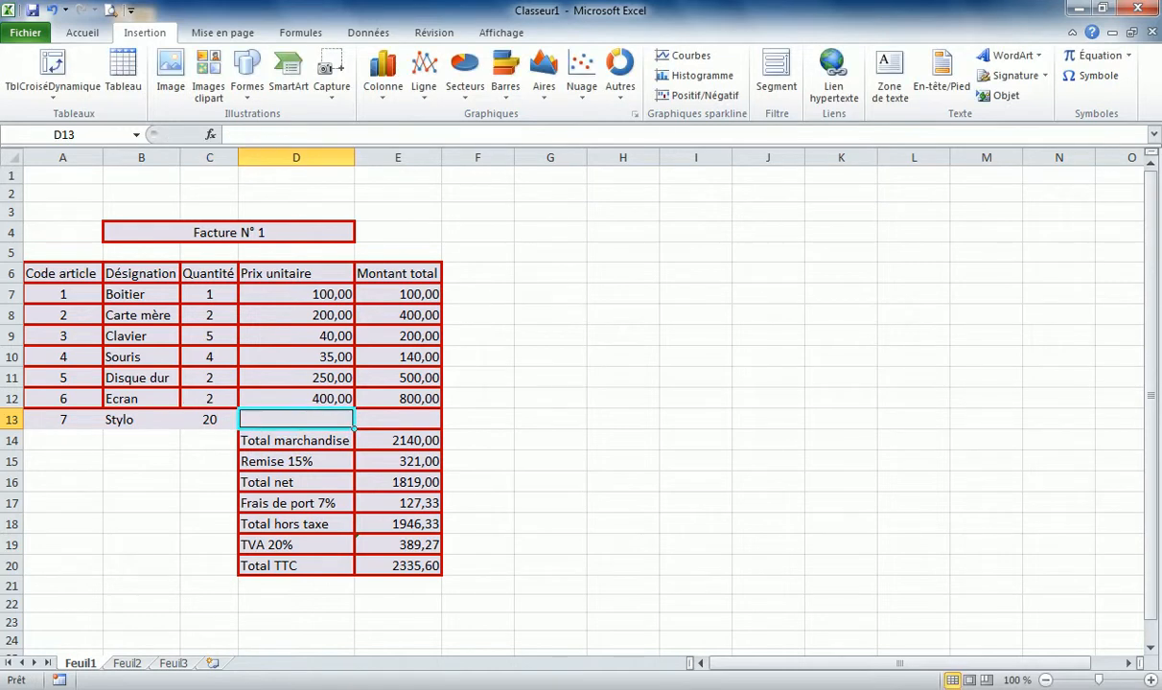
type("2")
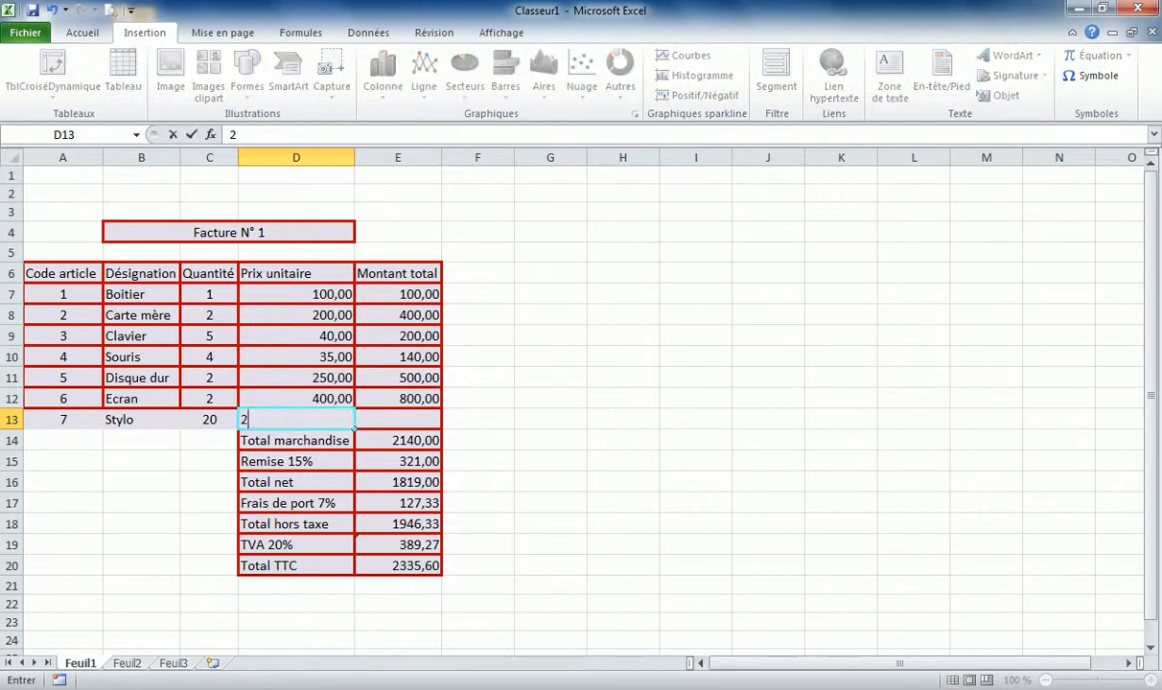
key("Tab")
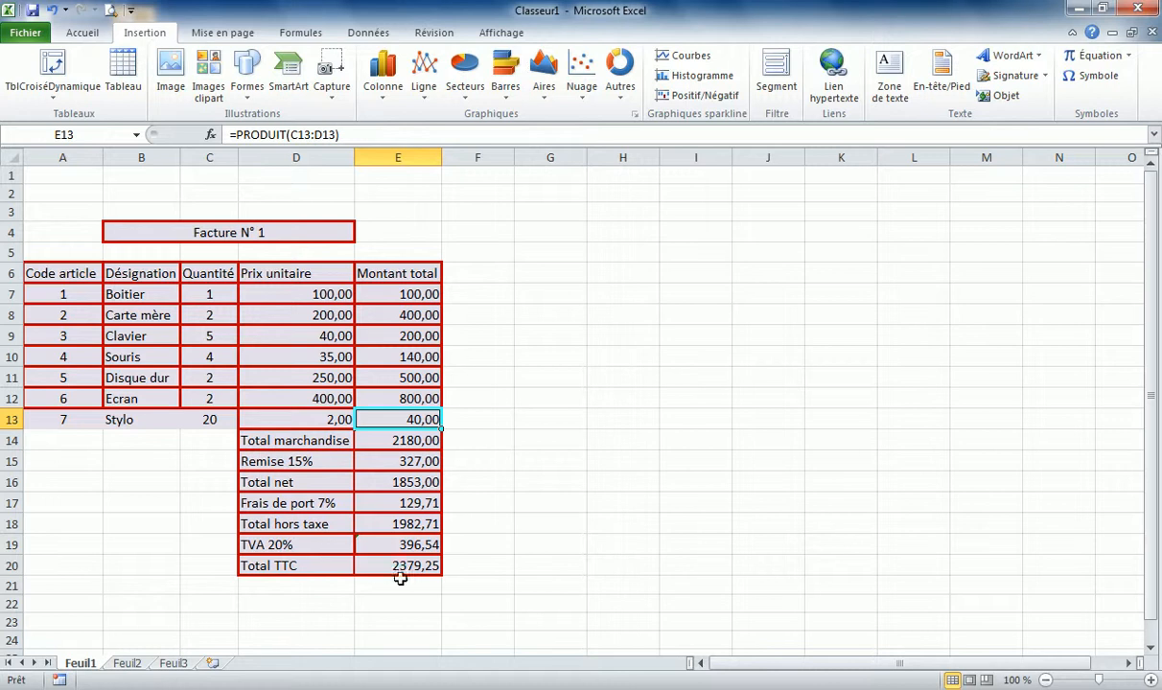
Step: Undo the Stylo unit price entry and redo it to compare the invoice totals
left_click(51, 11)
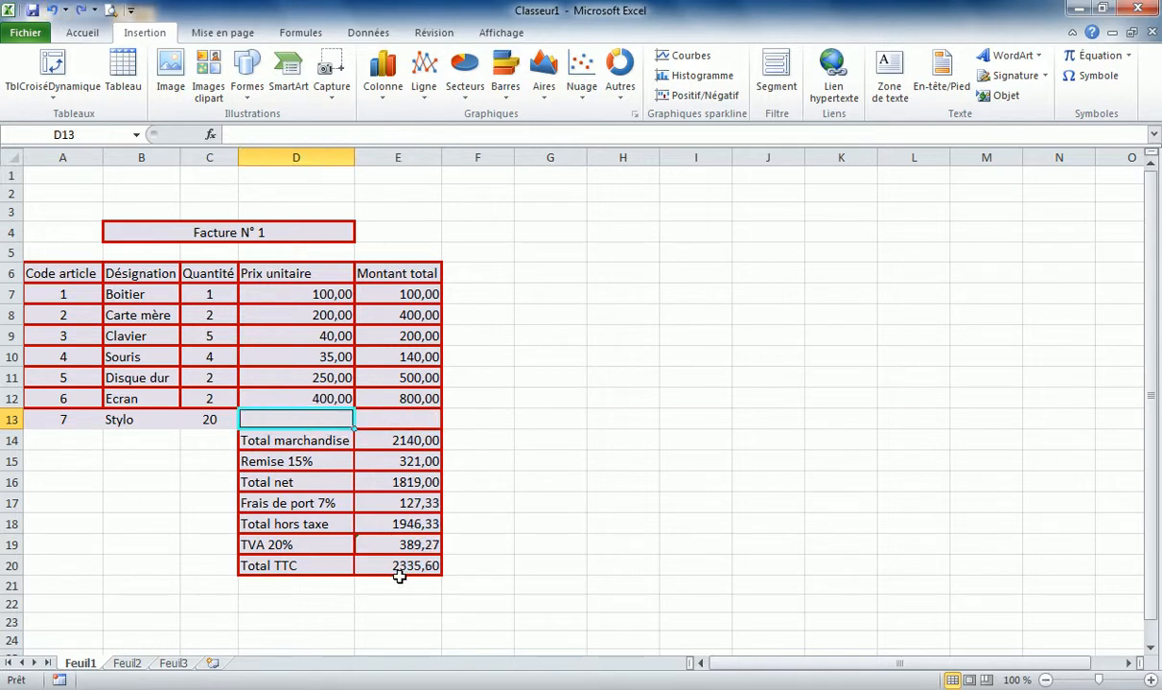
left_click(81, 10)
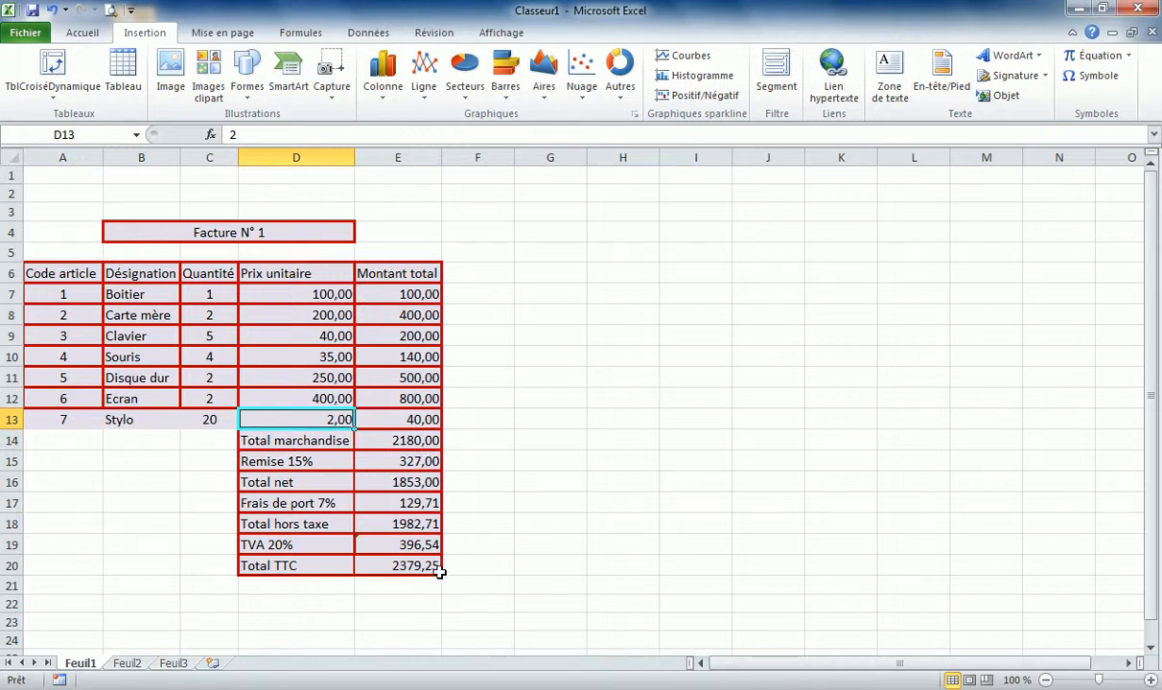
Step: Insert another row above Total marchandise and enter article code 8, Chaise, quantity 5 and unit price 250
right_click(12, 440)
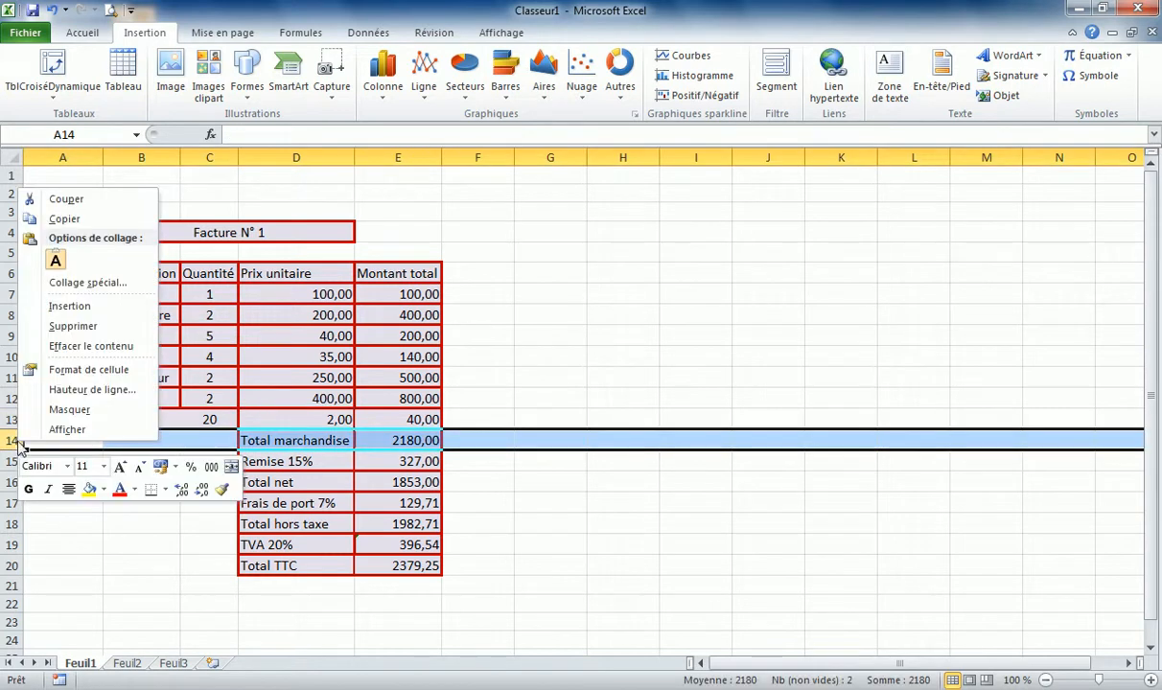
left_click(84, 310)
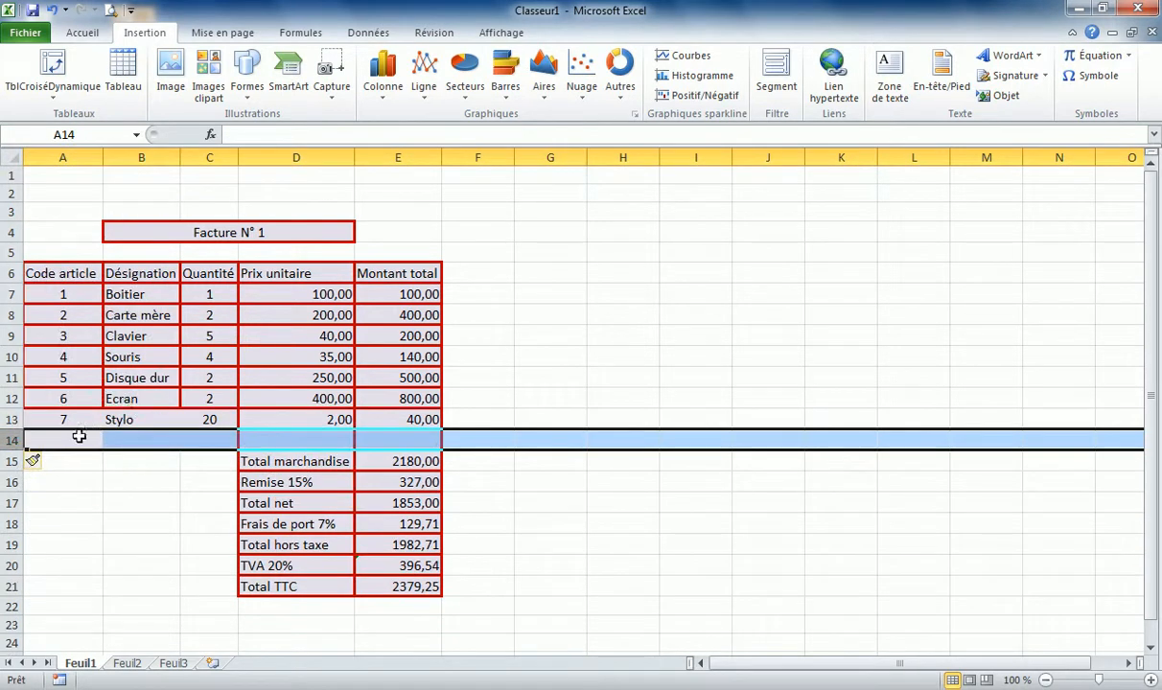
type("8")
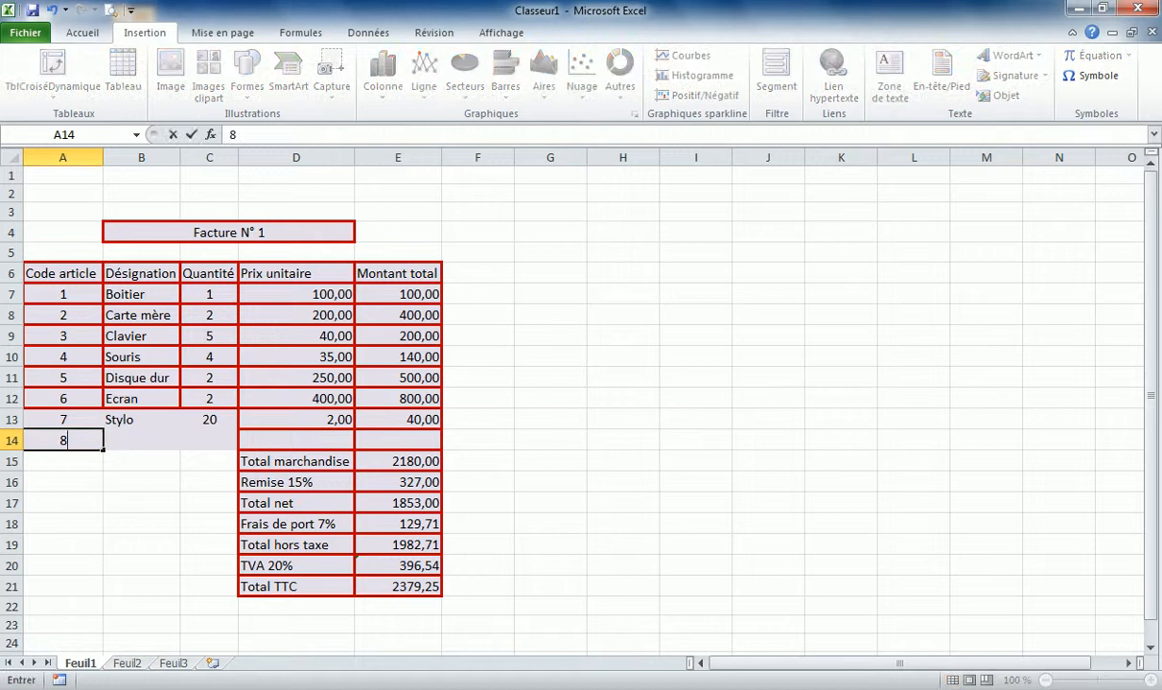
key("Tab")
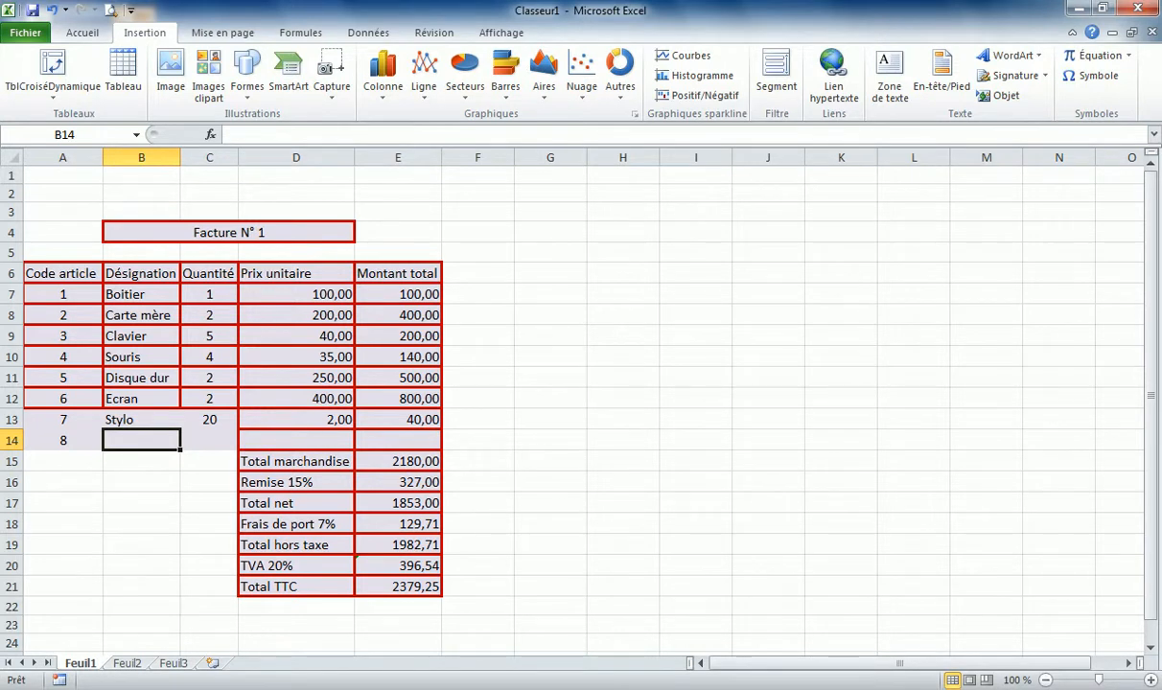
type("Chaise")
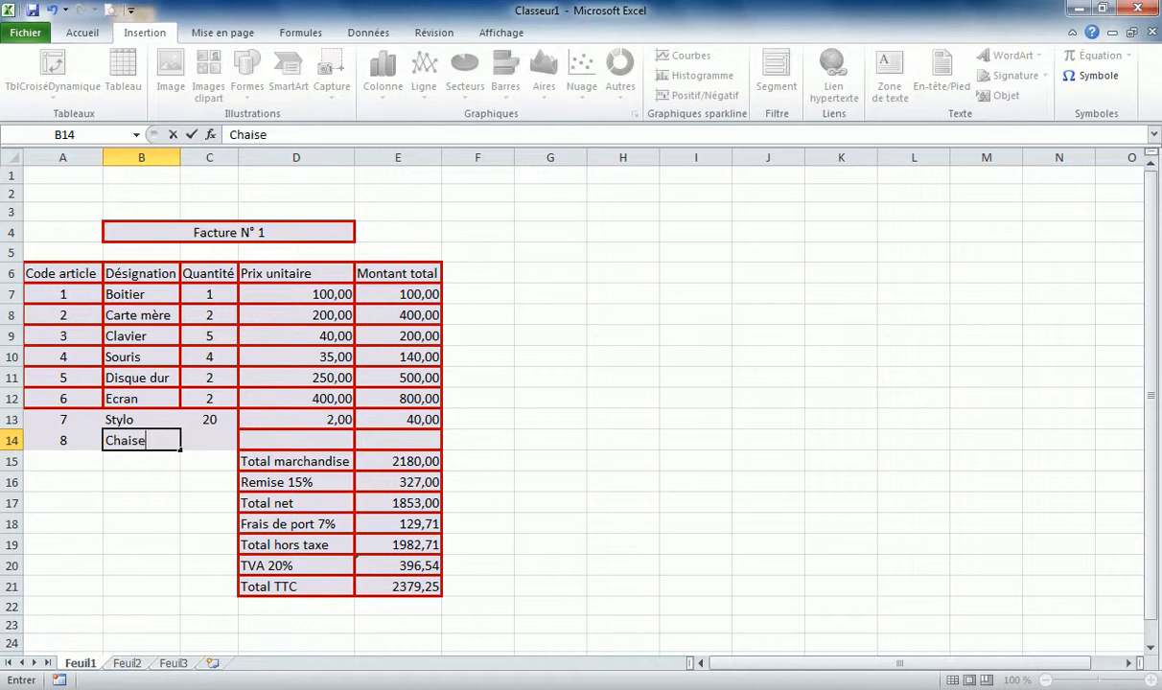
key("Tab")
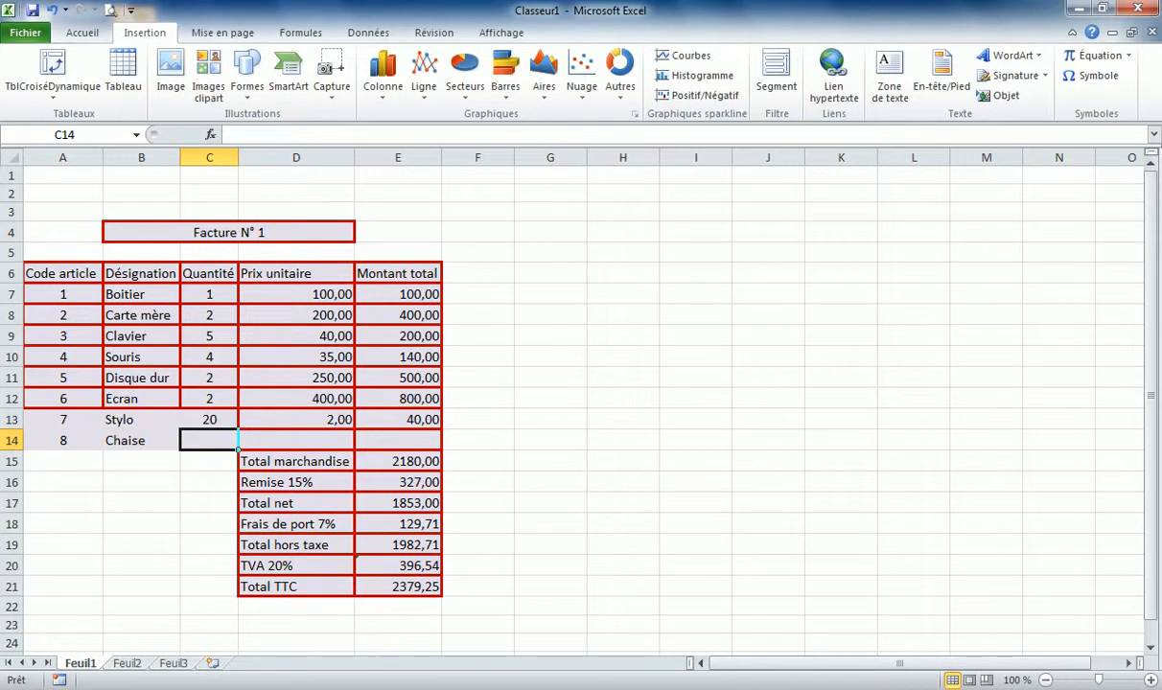
type("5")
key("Tab")
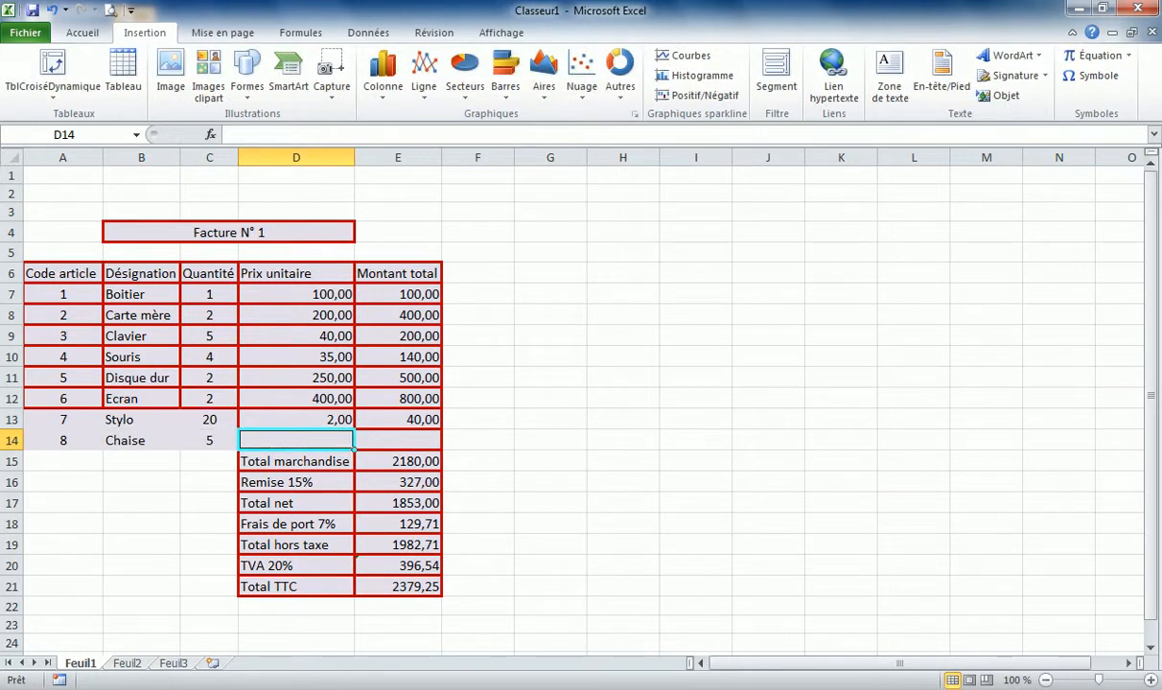
type("250")
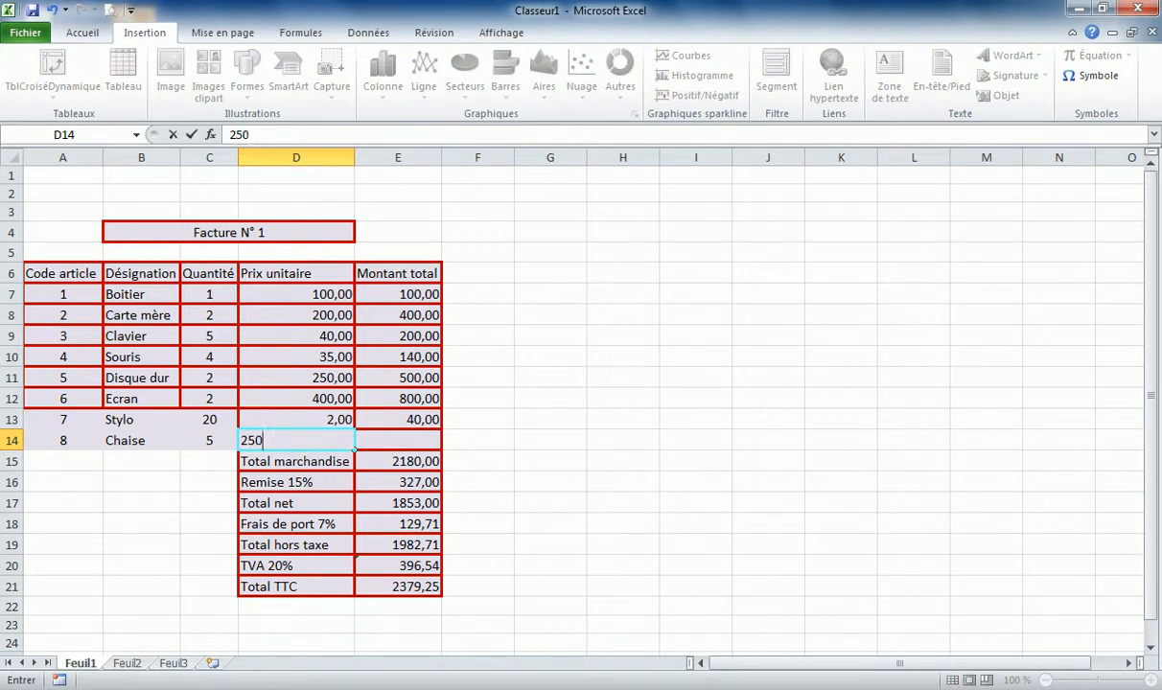
key("Return")
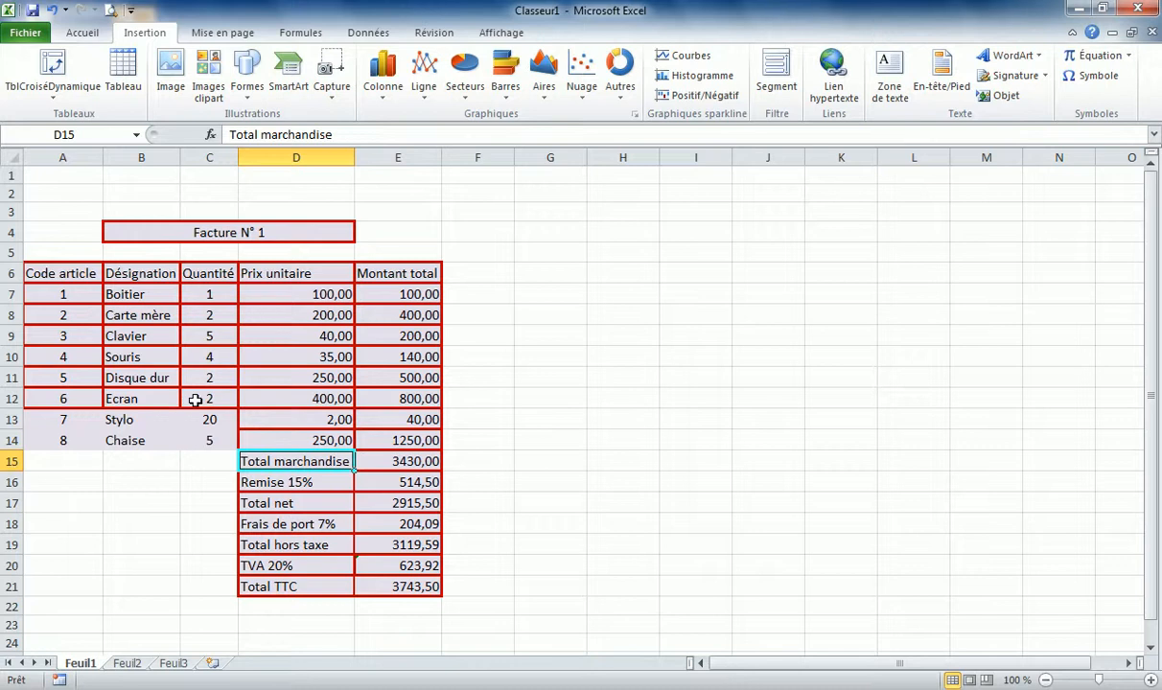
Step: Copy the formatting of cell A12 onto the new article cells A13:C14
left_click(84, 400)
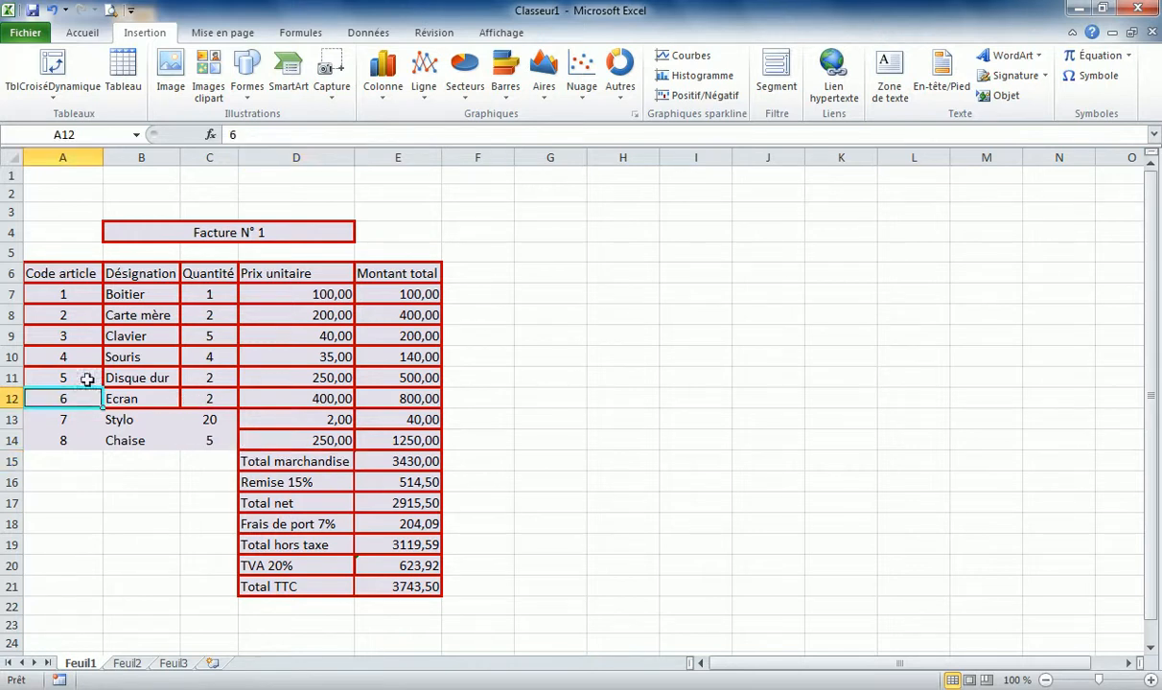
left_click(77, 33)
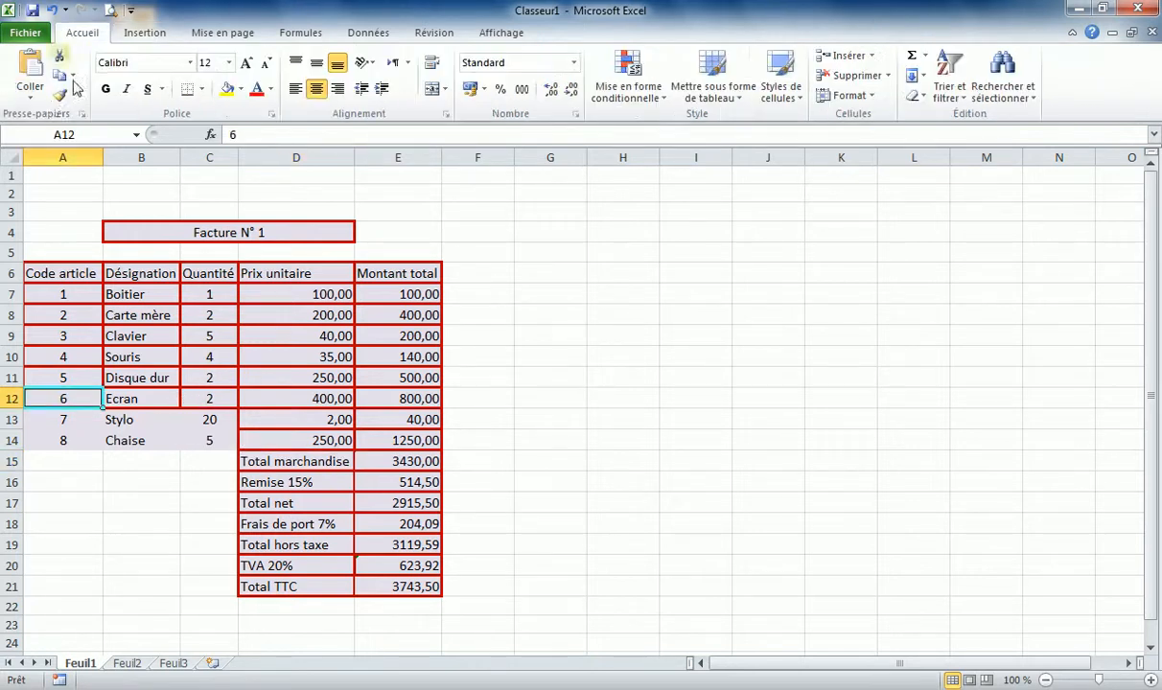
left_click(61, 96)
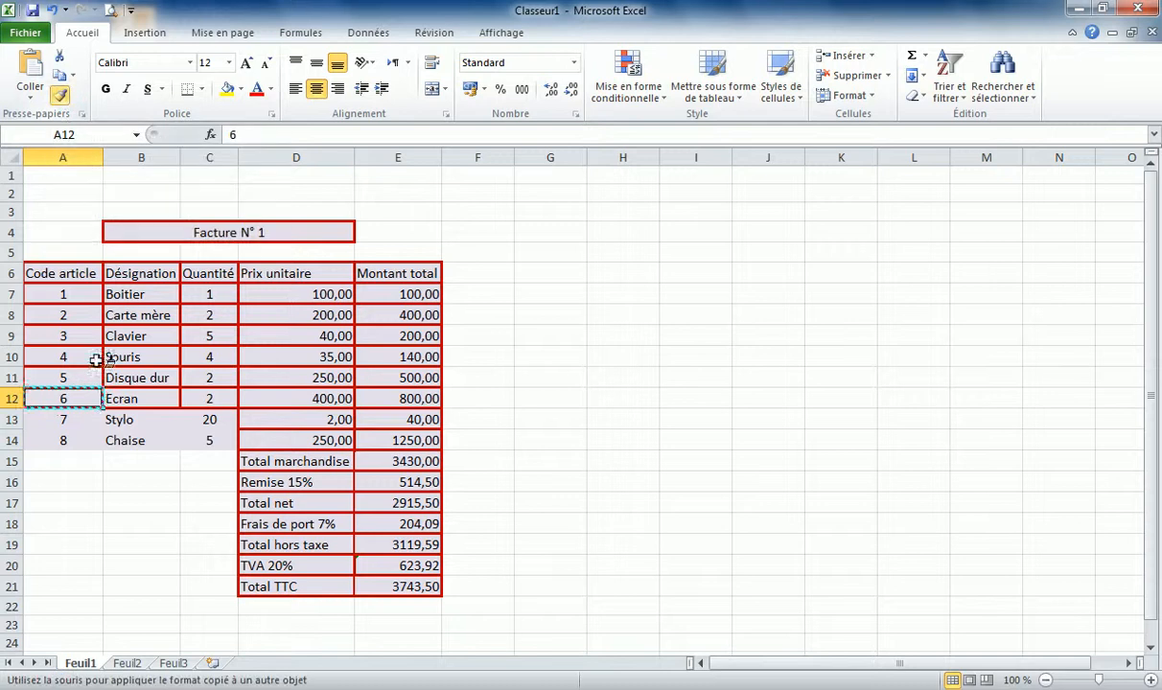
mouse_move(77, 422)
left_mouse_down()
mouse_move(105, 436)
mouse_move(207, 439)
left_mouse_up()
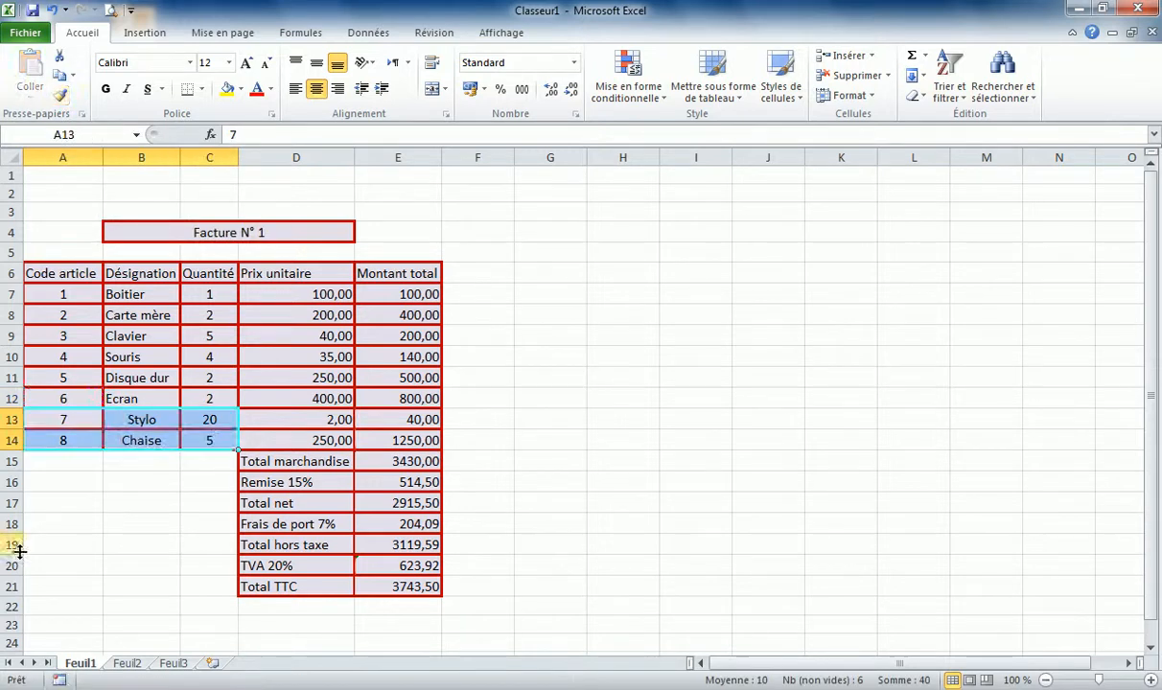
left_click(137, 523)
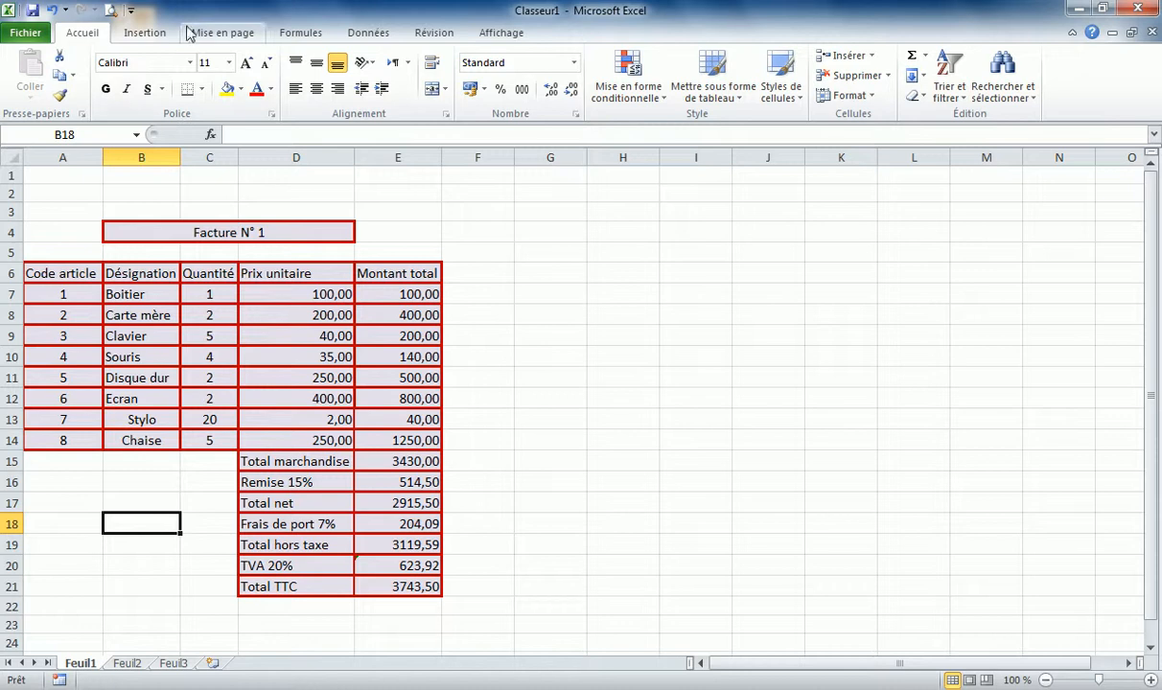
Step: Insert a line chart with markers from the article table A6:E14 and move it beside the table
left_click(146, 34)
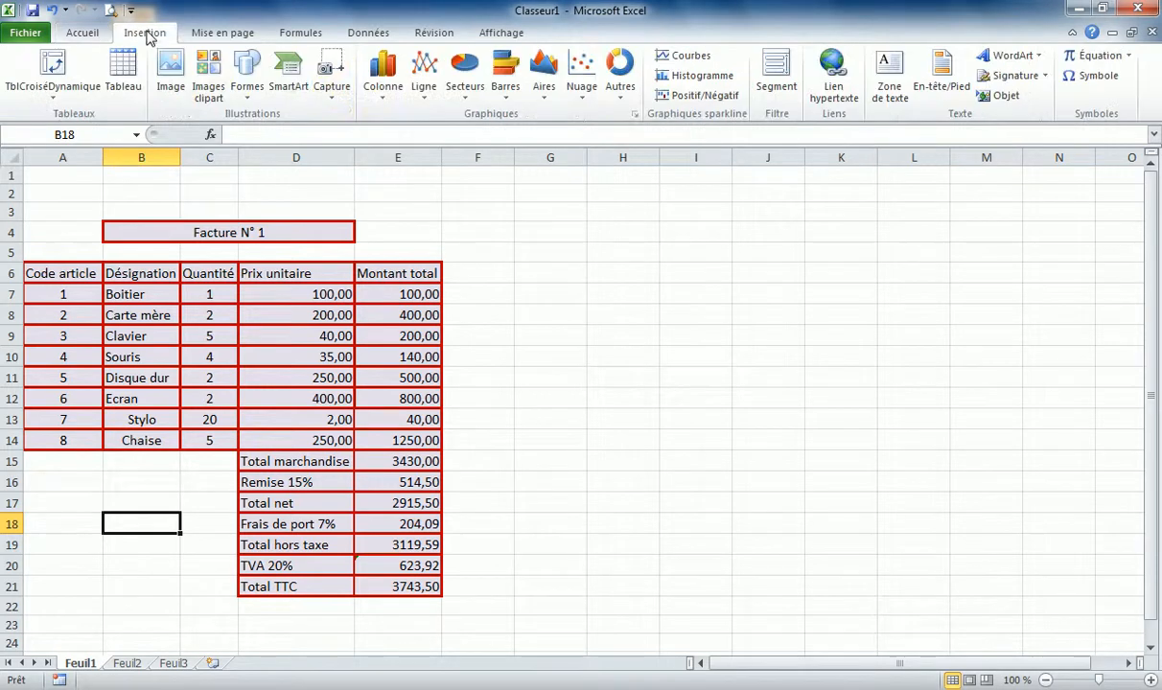
left_click(620, 378)
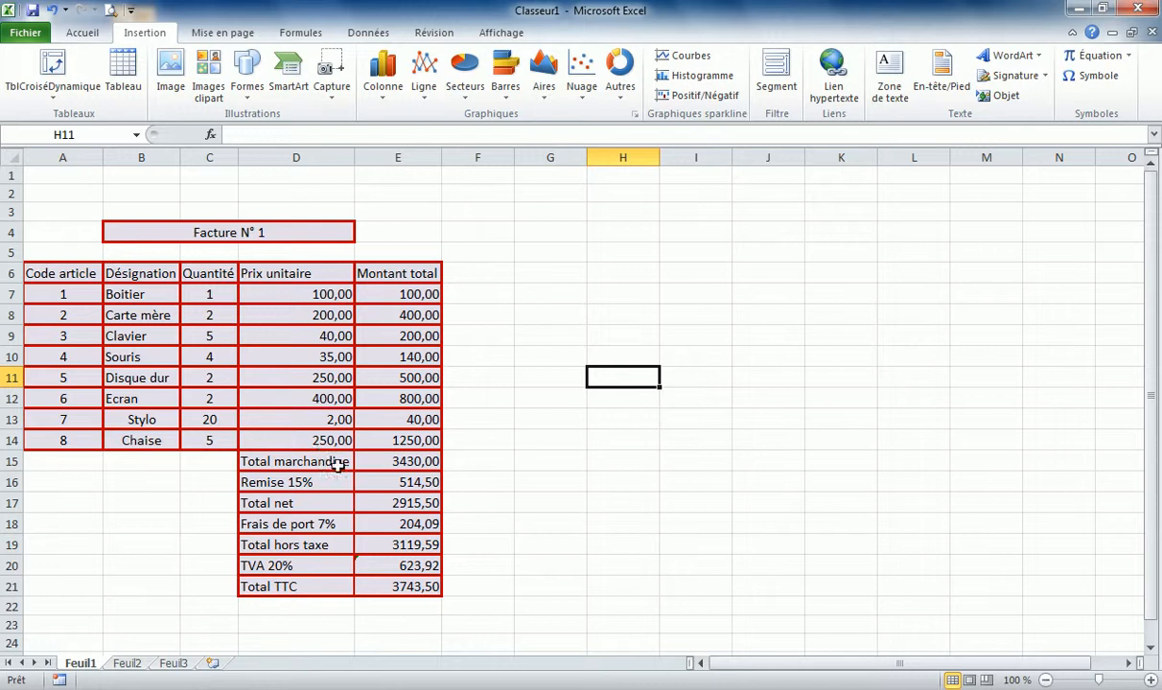
left_click_drag(72, 273, 419, 442)
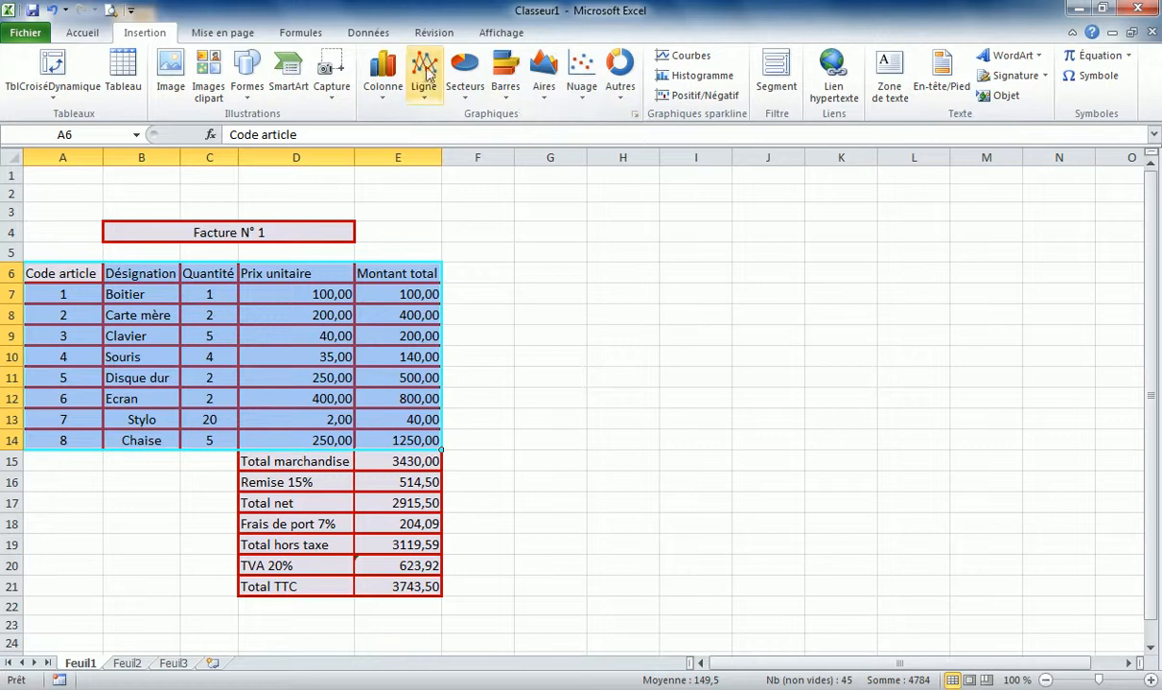
left_click(634, 115)
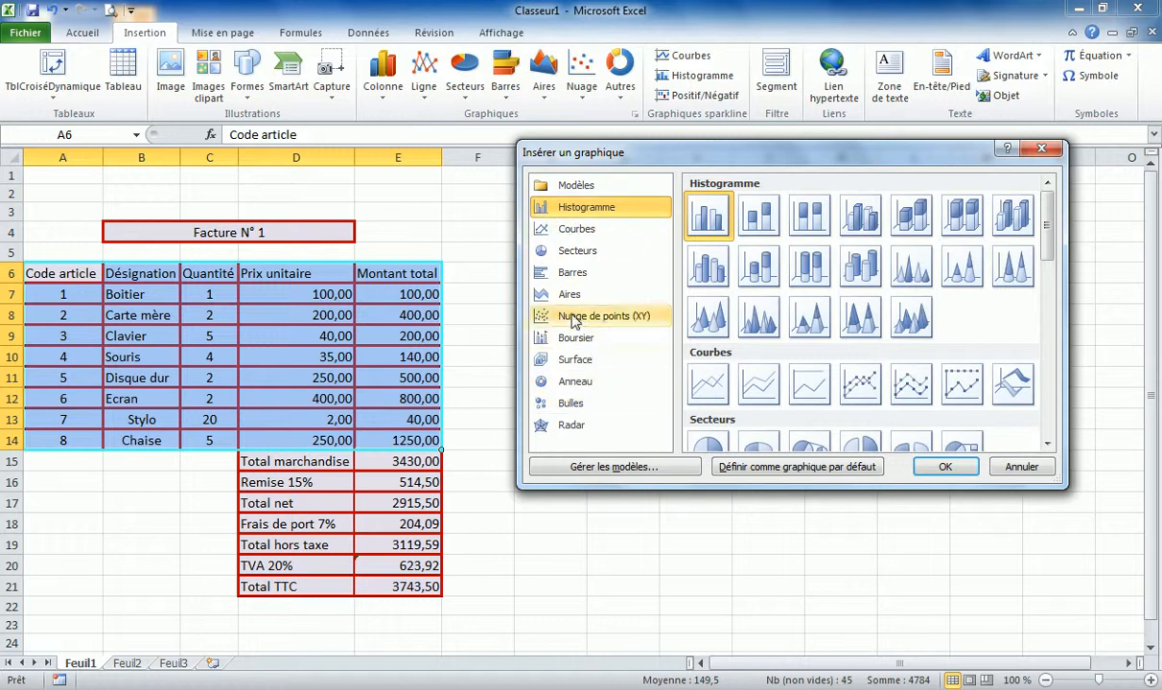
left_click(581, 230)
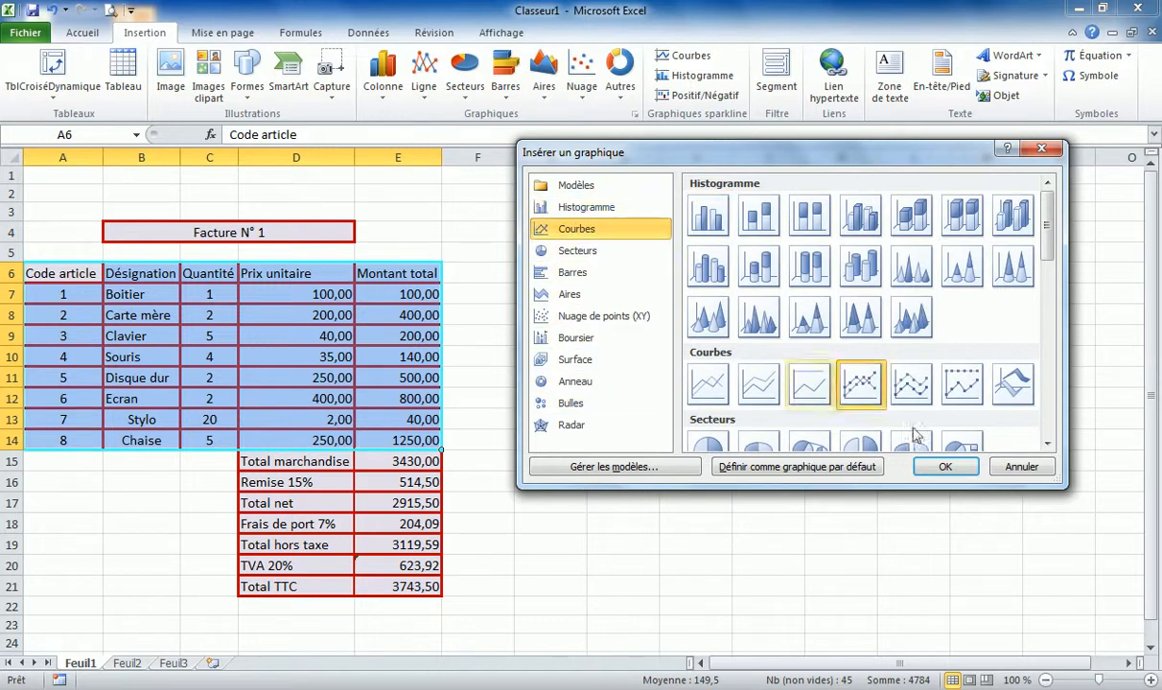
left_click(944, 466)
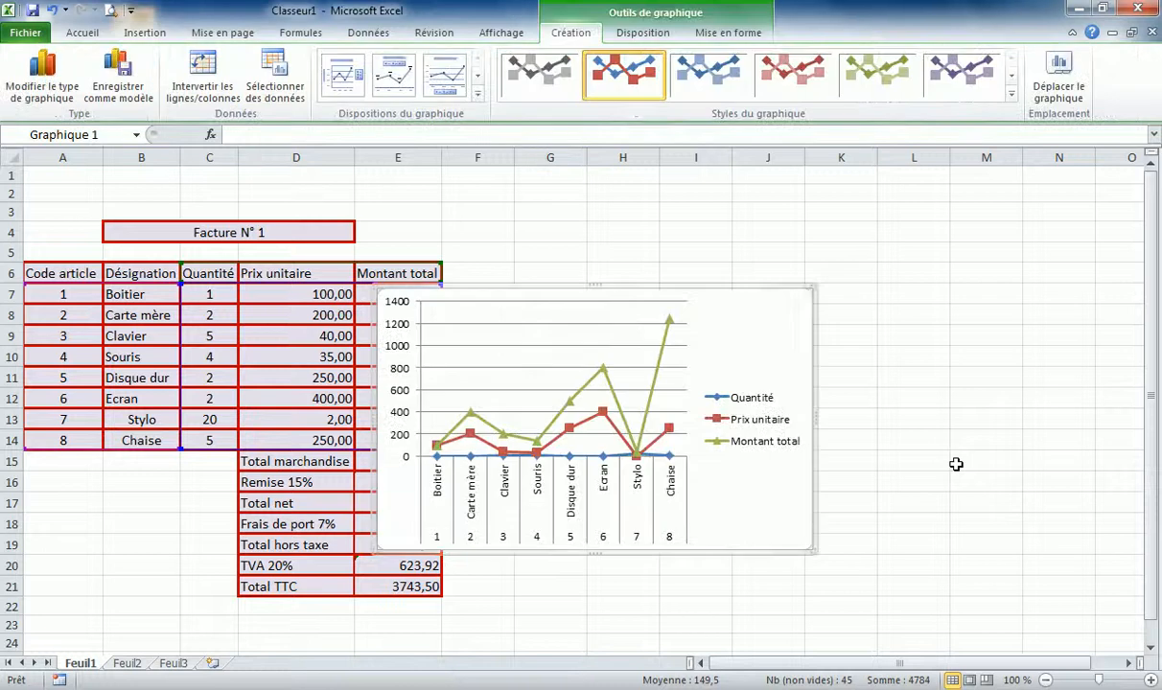
left_click_drag(613, 284, 748, 270)
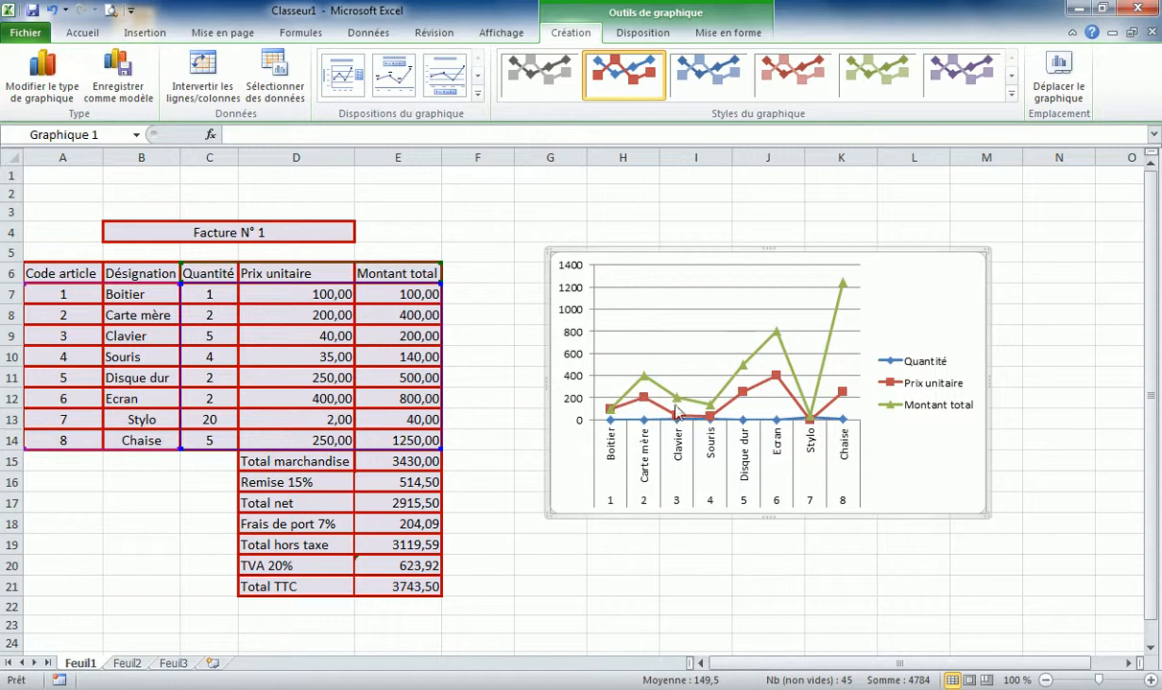
Step: Undo the move and insertion of the line chart
left_click(52, 11)
left_click(53, 11)
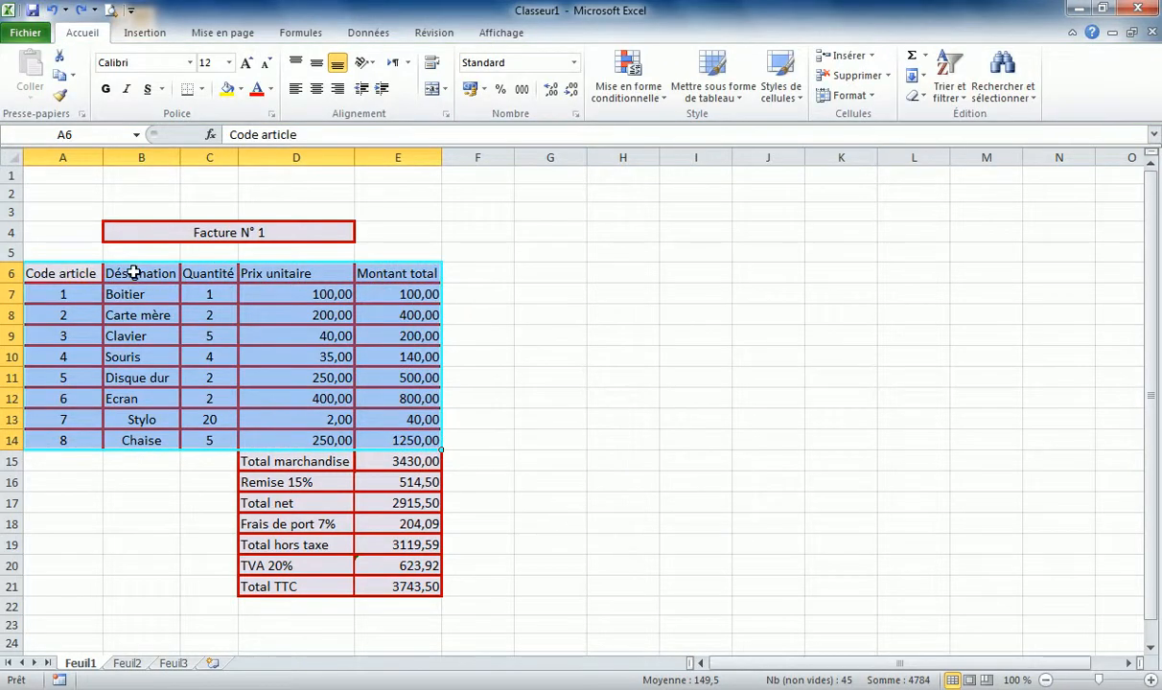
left_click_drag(135, 274, 139, 440)
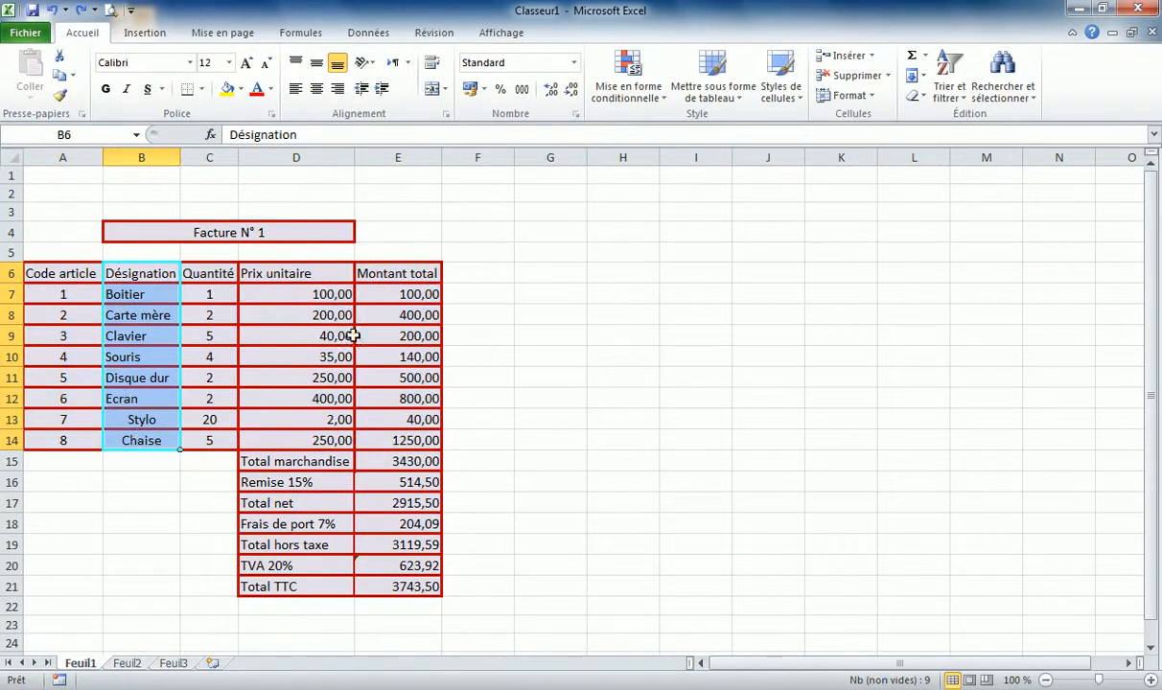
left_click_drag(392, 273, 401, 440)
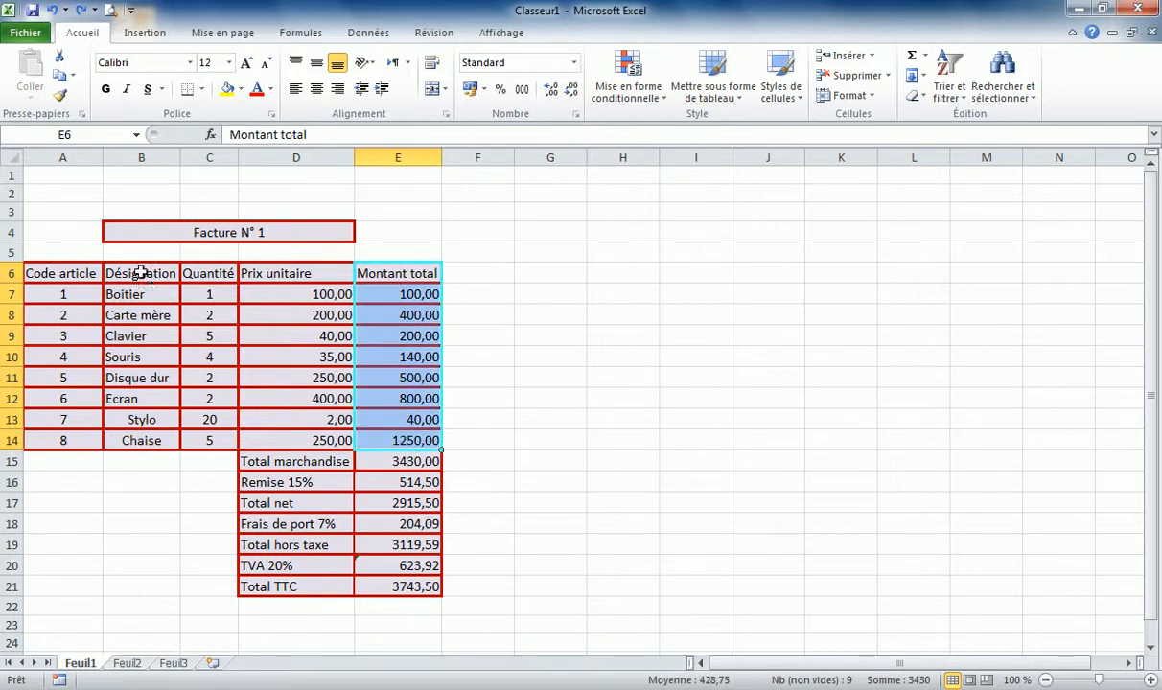
left_click_drag(139, 271, 153, 440)
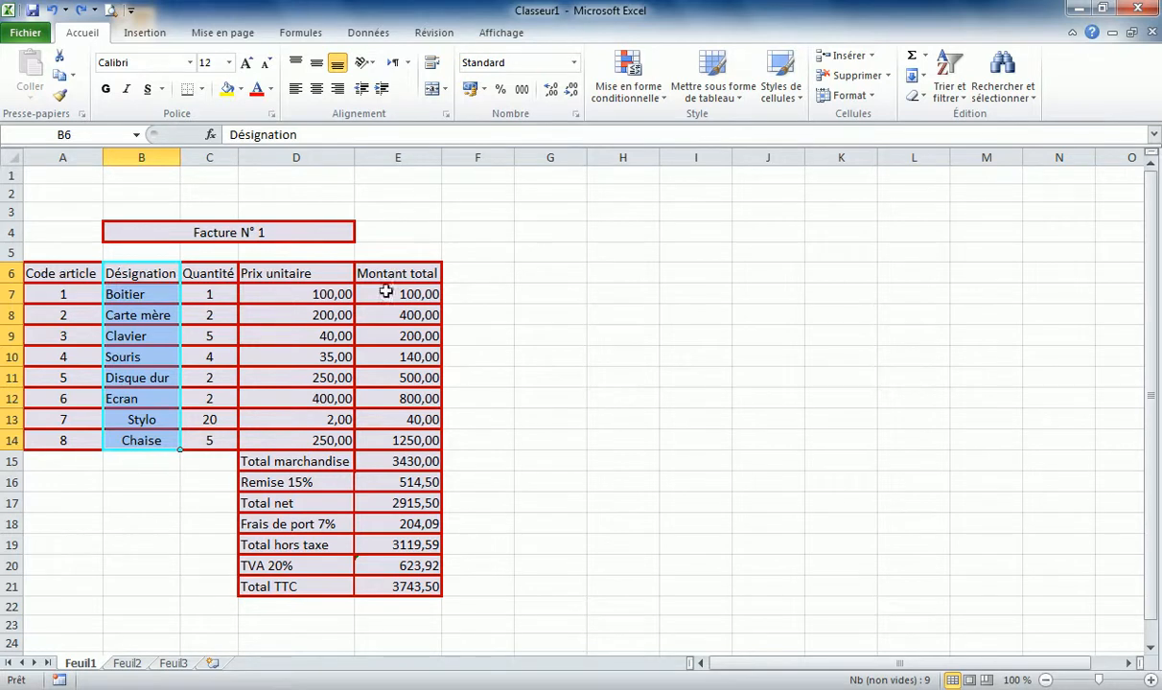
left_click_drag(392, 274, 400, 441)
left_click(575, 390)
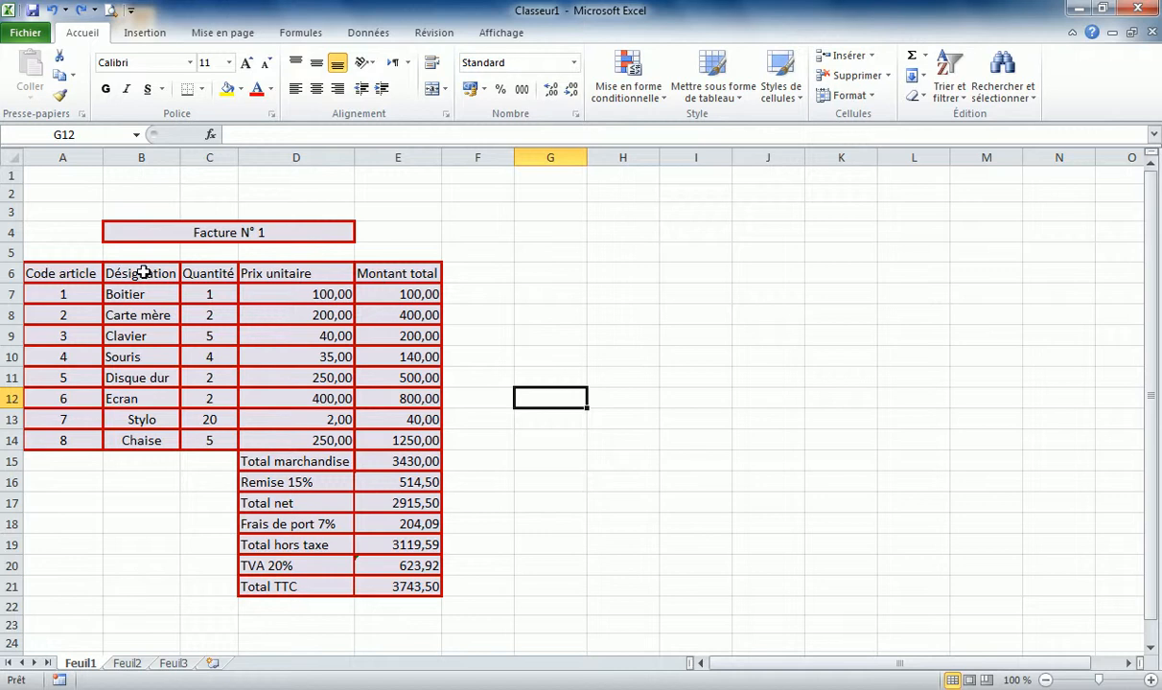
Step: Insert a 2D pie chart from the Désignation and Montant total columns (rows 6 to 14) and move it beside the table
left_click_drag(141, 273, 151, 439)
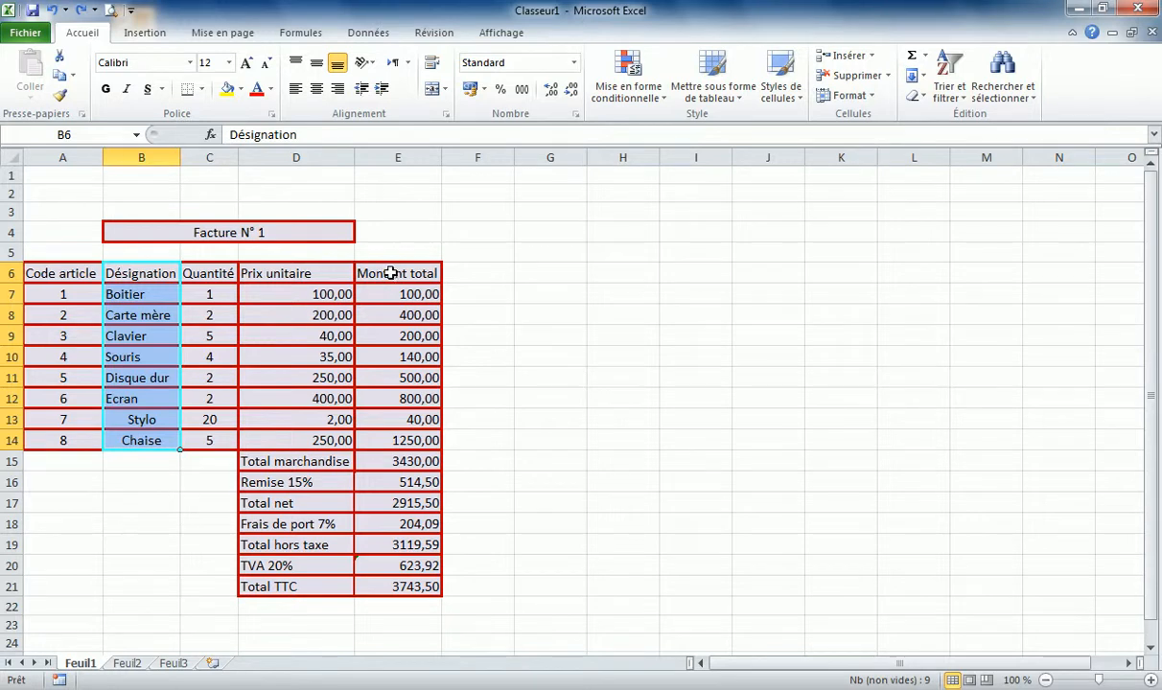
left_click_drag(391, 273, 389, 439, "ctrl")
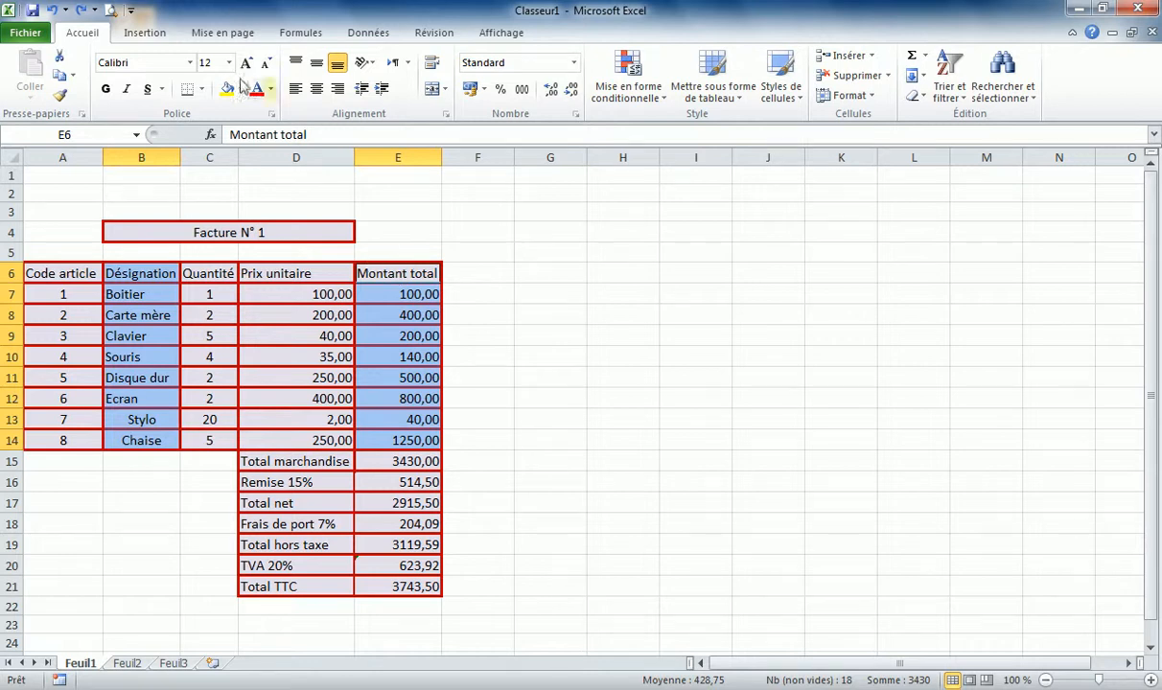
left_click(151, 34)
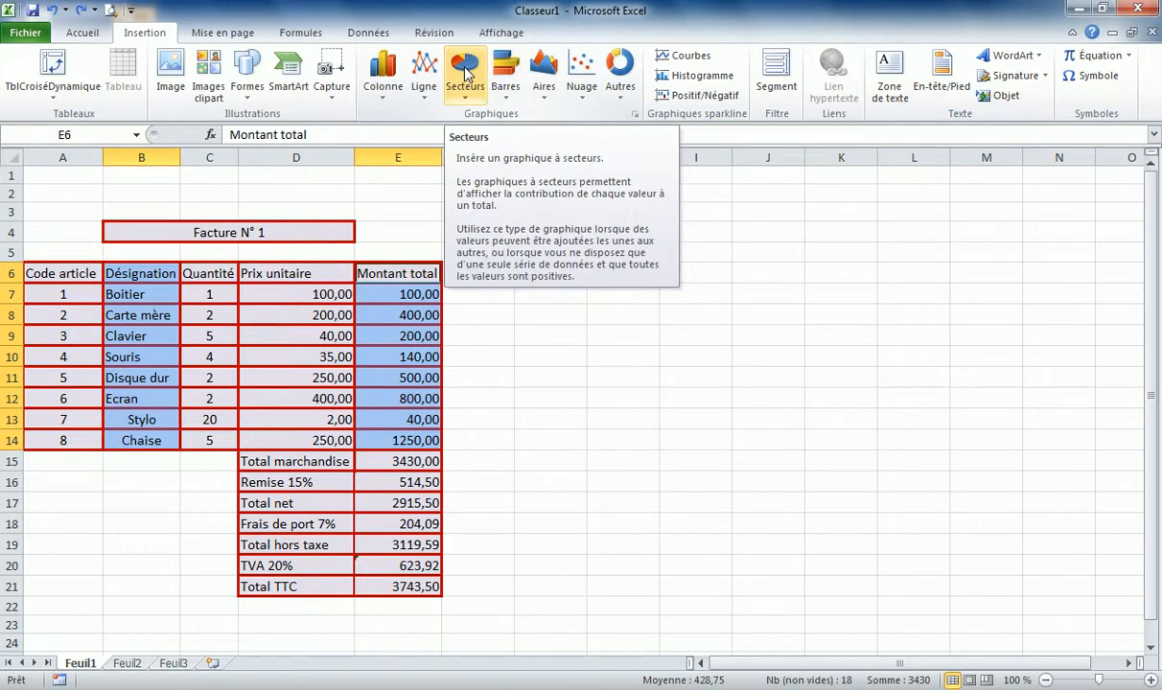
left_click(467, 74)
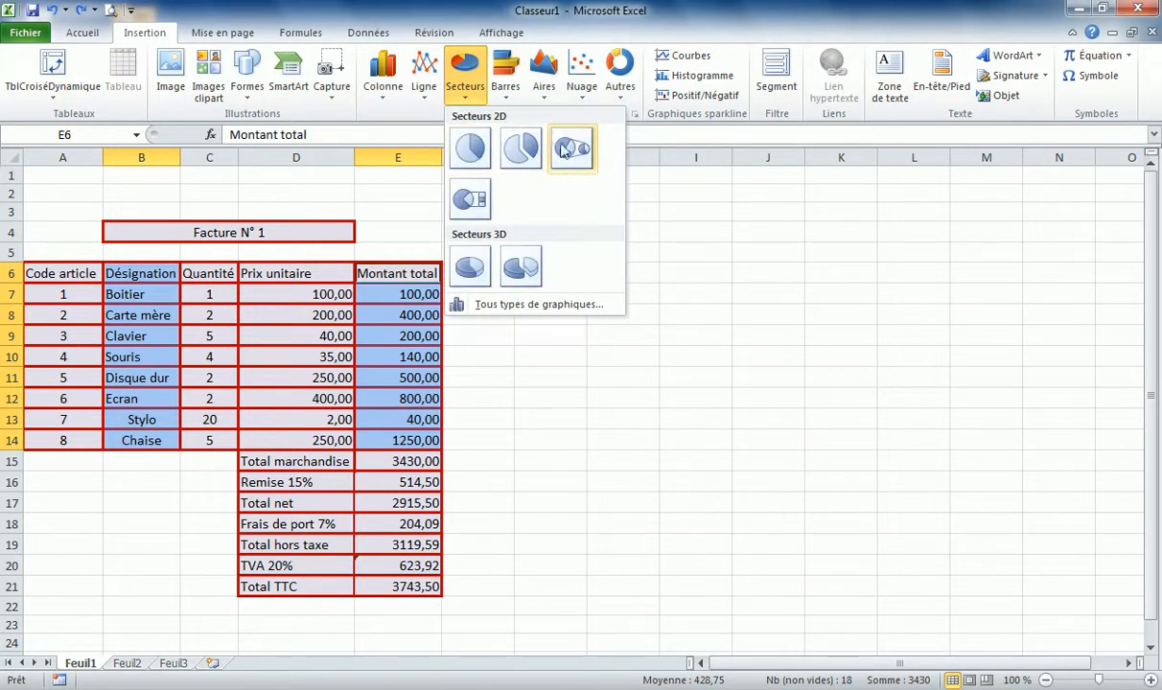
left_click(470, 150)
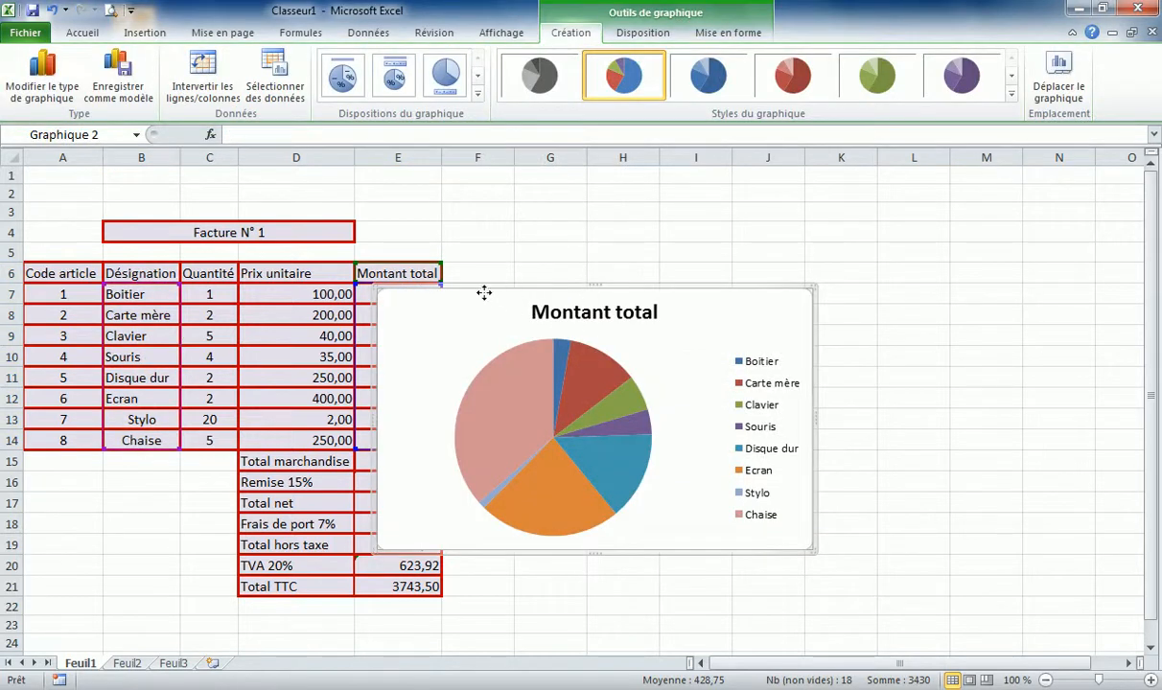
left_click_drag(486, 291, 623, 239)
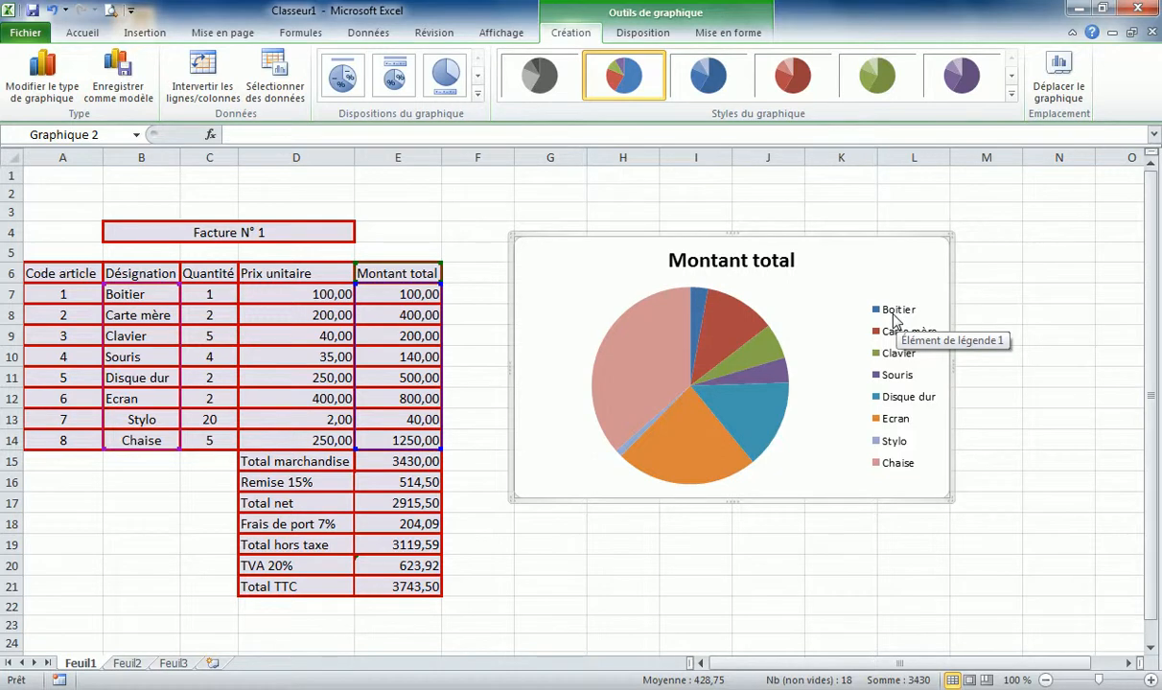
Step: Change the Montant total pie chart's type to 3D pie (Secteurs en 3D)
mouse_move(699, 305)
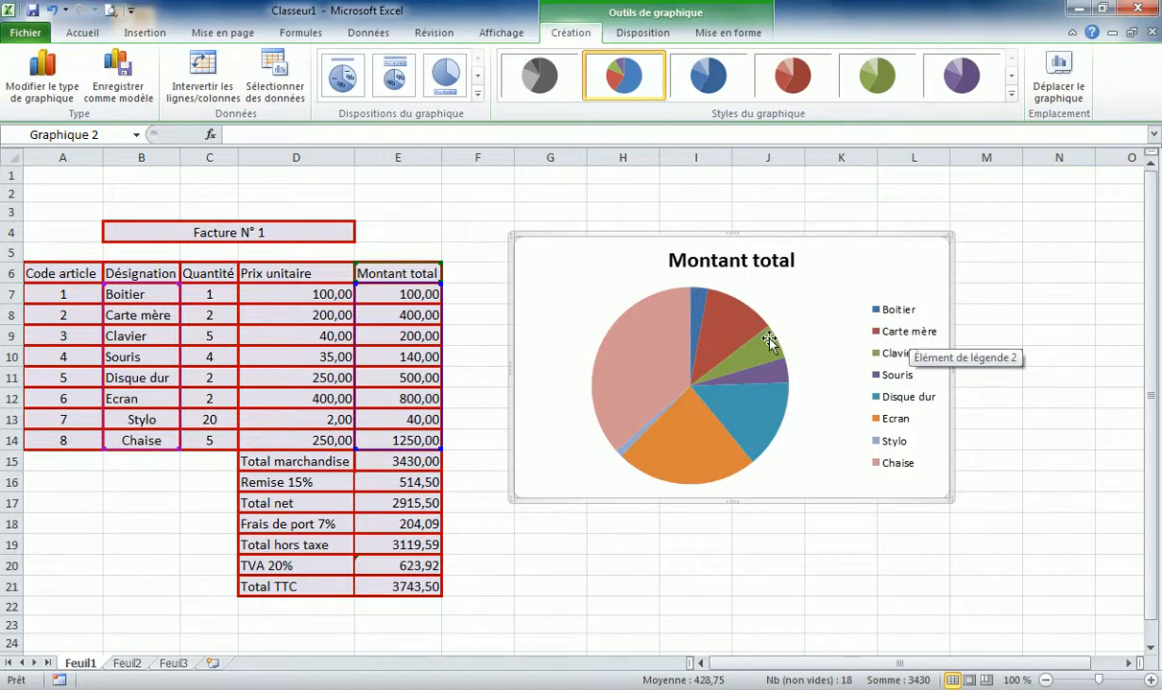
mouse_move(725, 326)
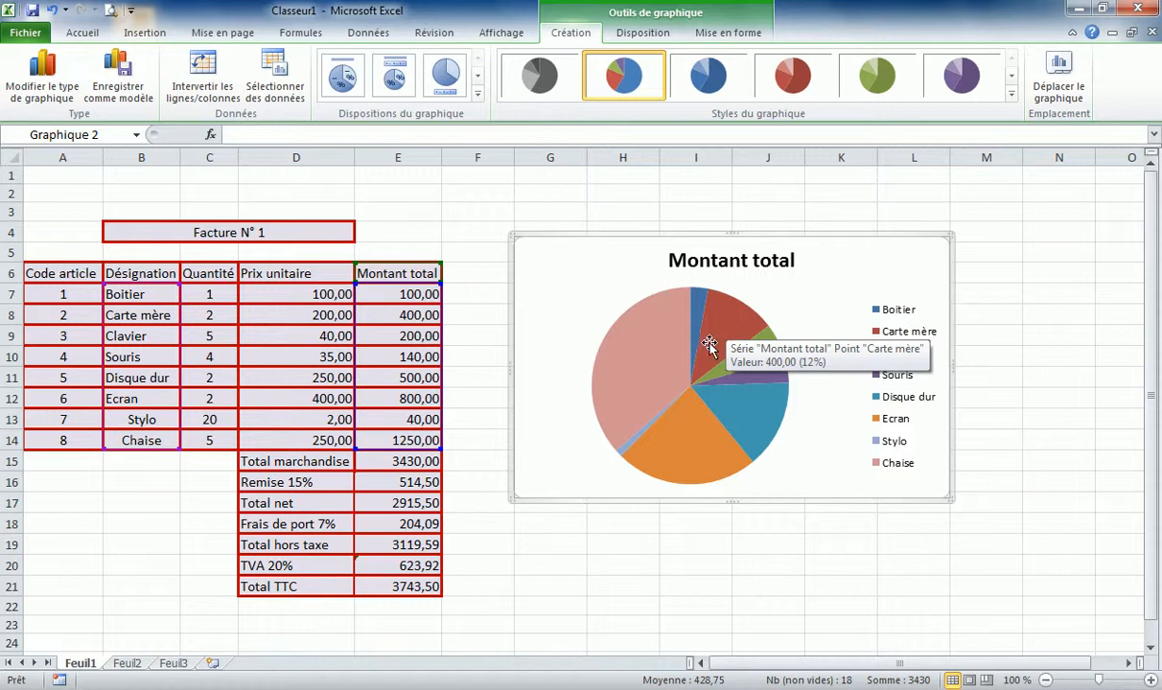
mouse_move(641, 361)
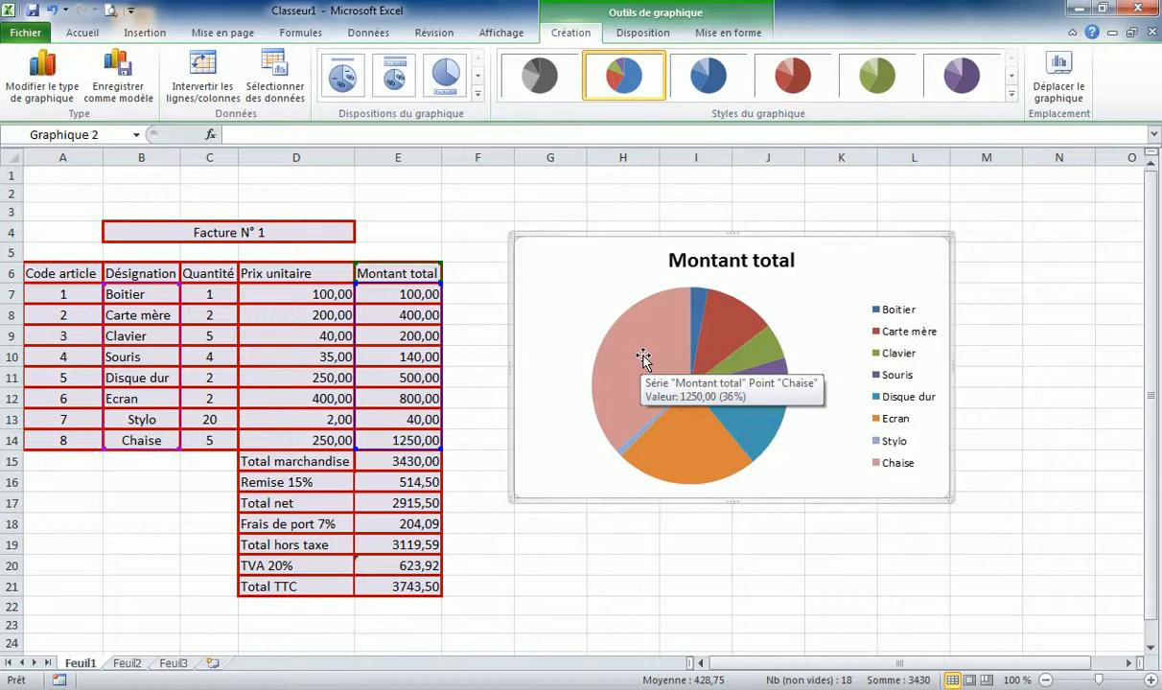
mouse_move(695, 447)
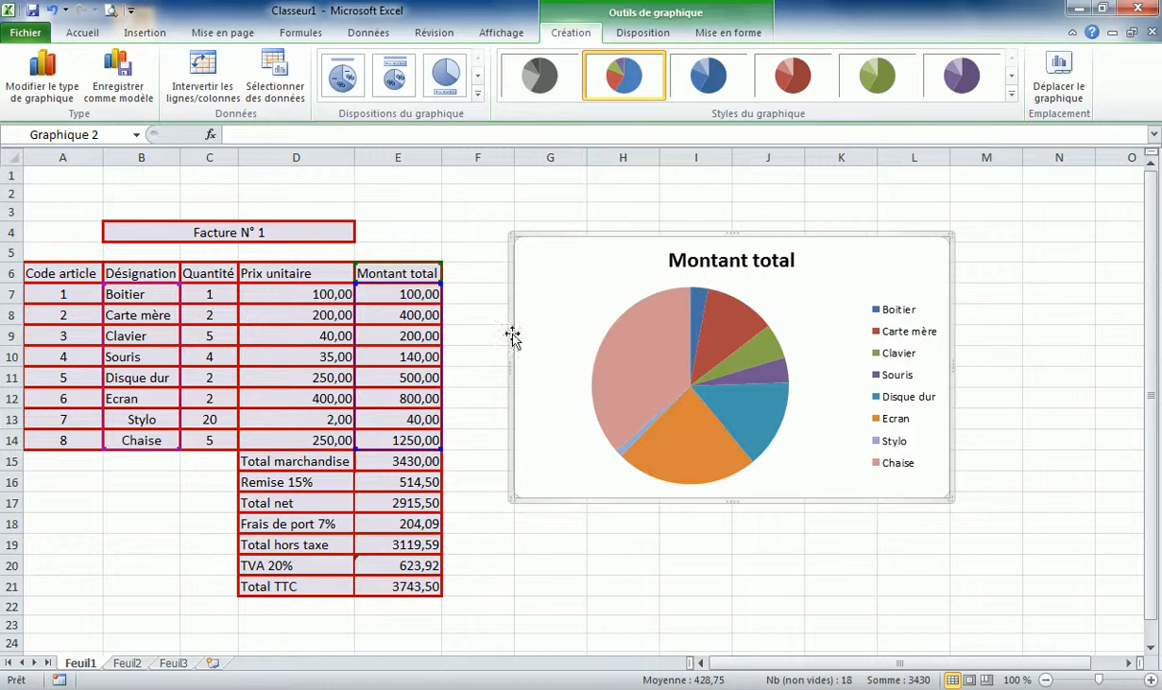
right_click(546, 262)
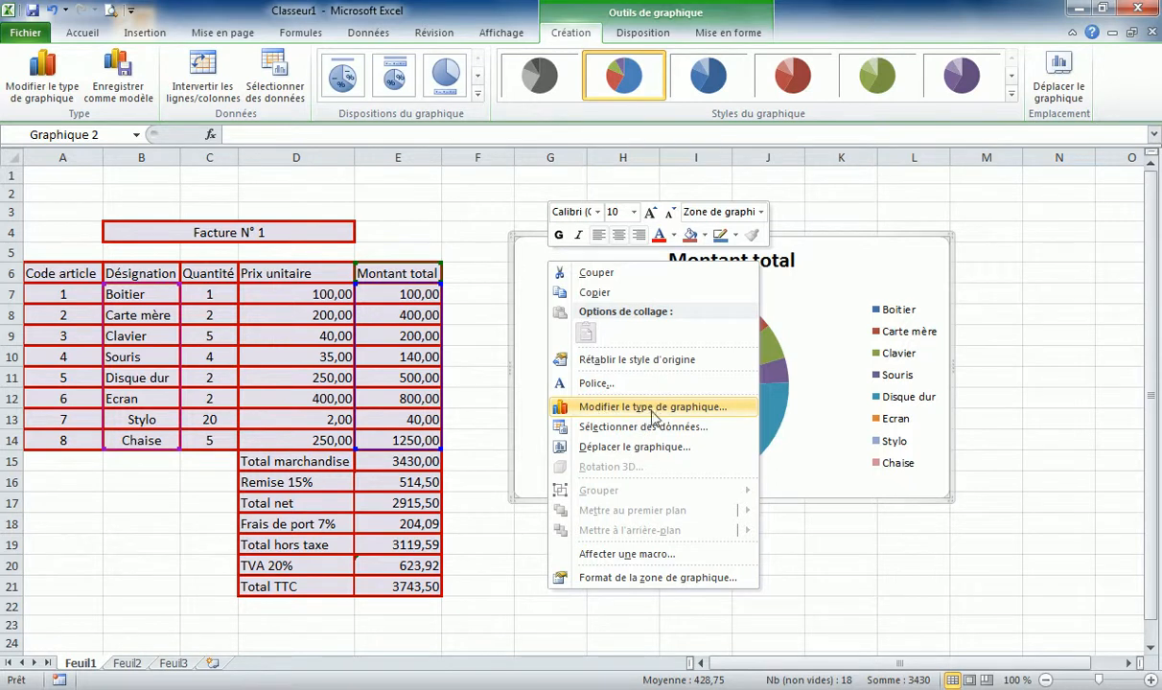
left_click(693, 410)
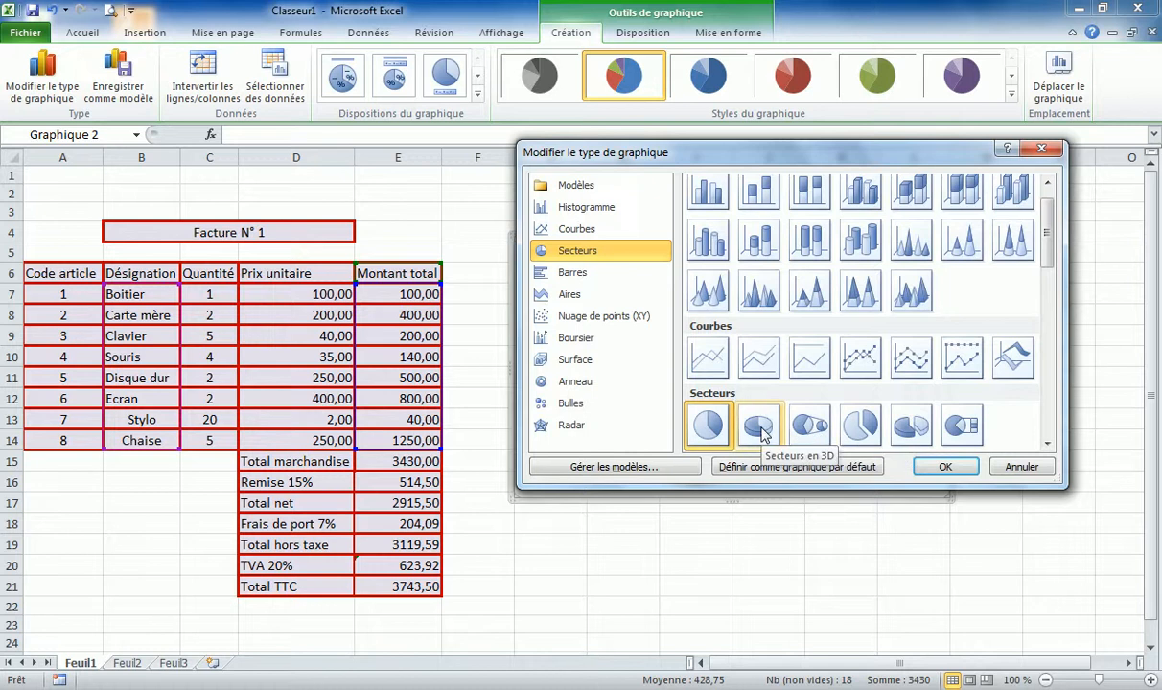
left_click(758, 429)
left_click(944, 467)
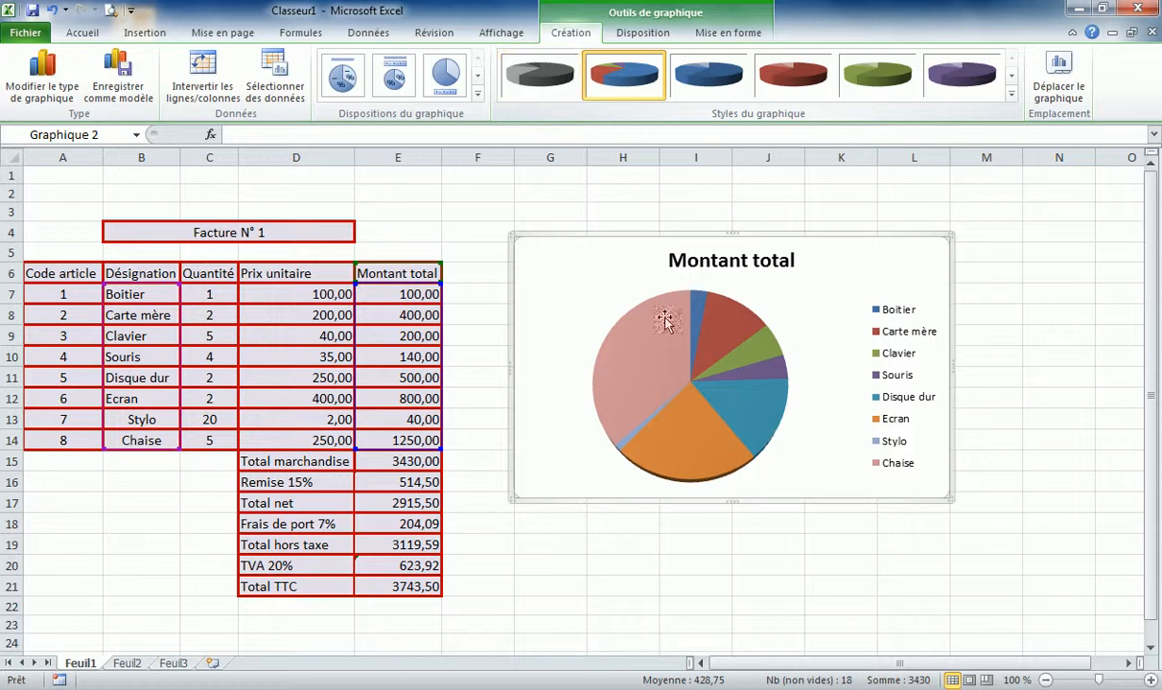
Step: Try the grey, multicolour, blue and red chart styles on the 3D pie and apply the green one
left_click(540, 79)
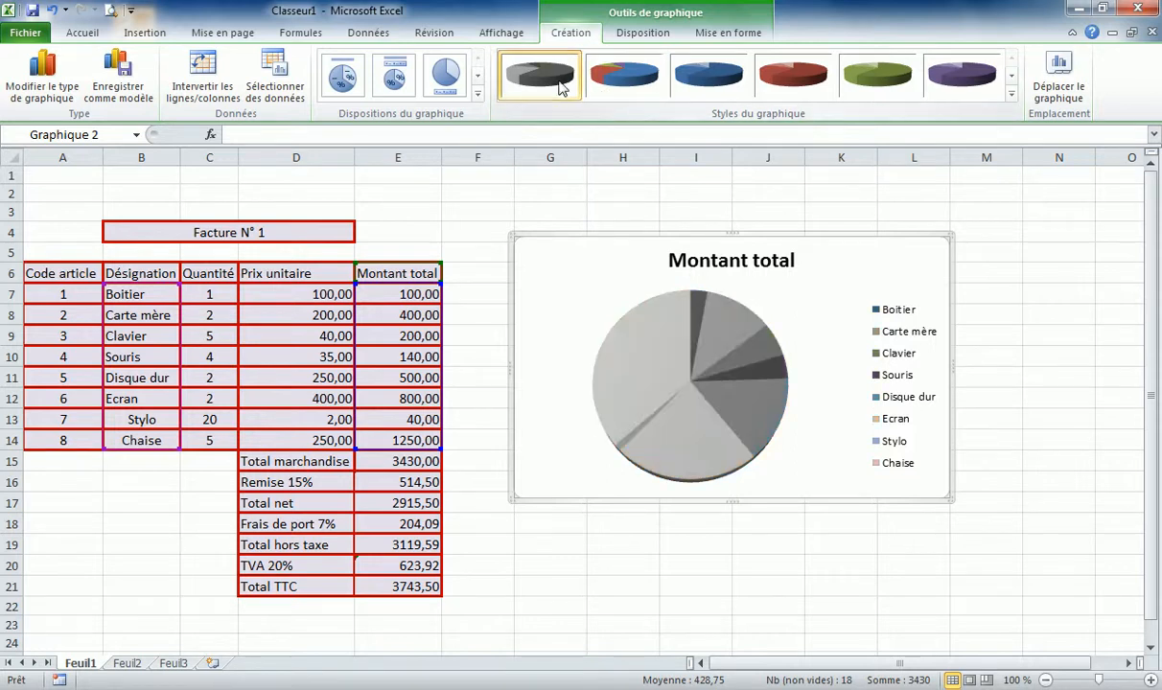
left_click(625, 82)
left_click(703, 82)
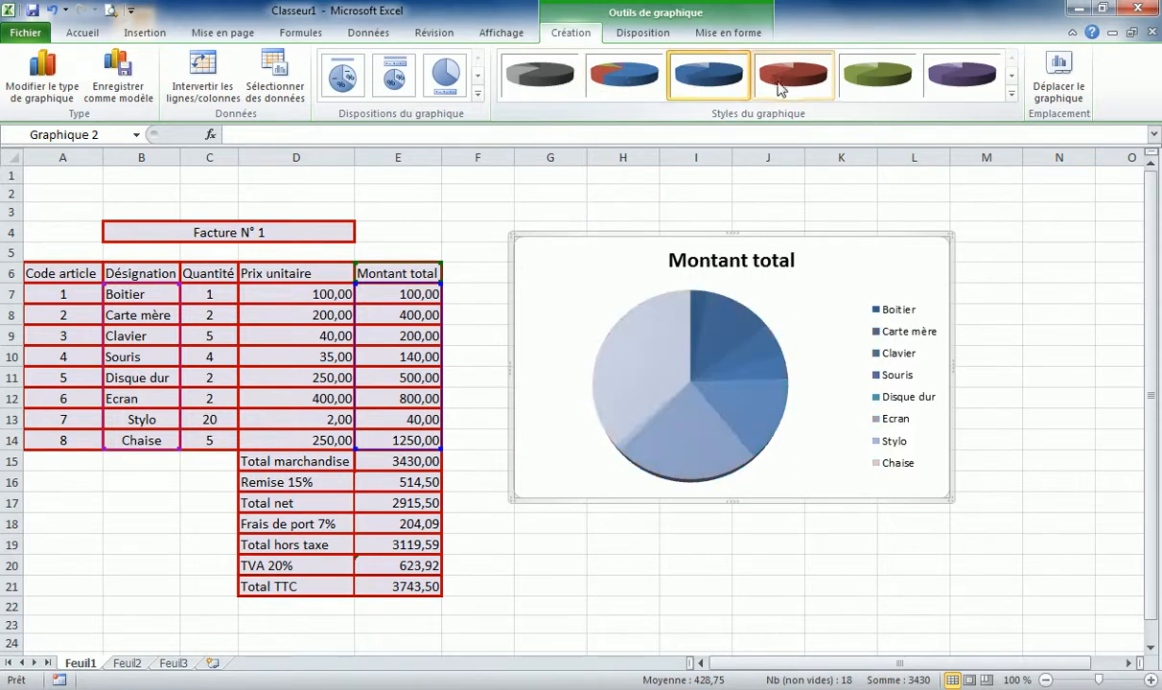
left_click(785, 86)
left_click(876, 82)
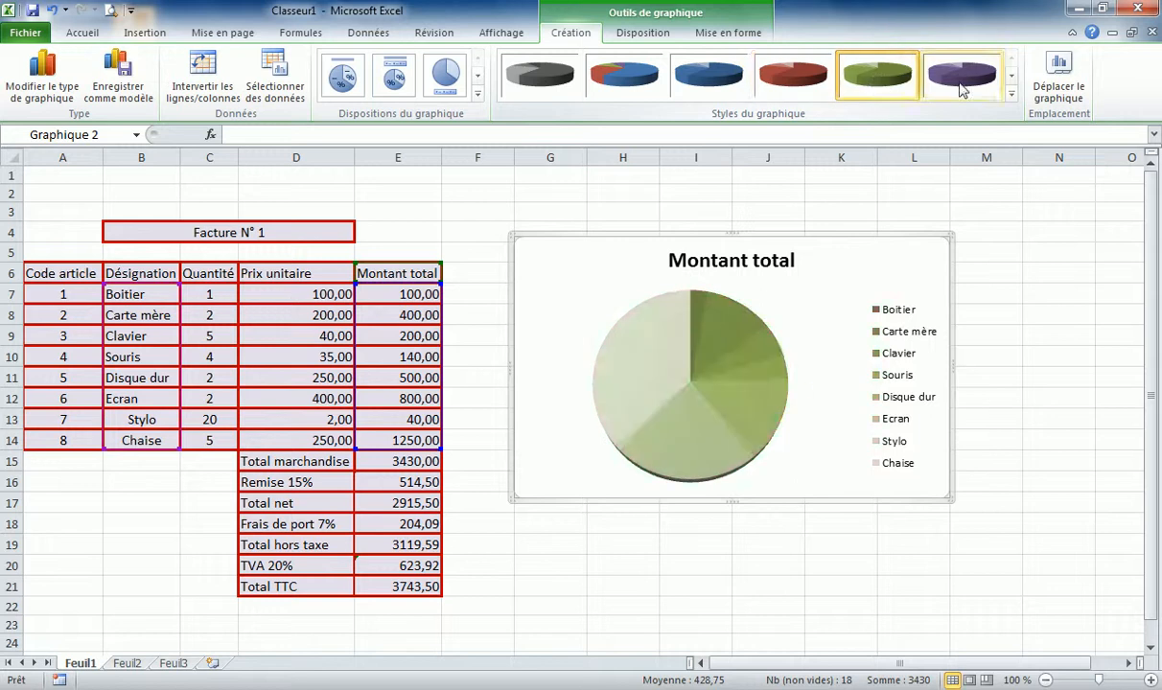
Step: Change the Montant total chart's type to a line chart with markers (Courbes)
right_click(568, 273)
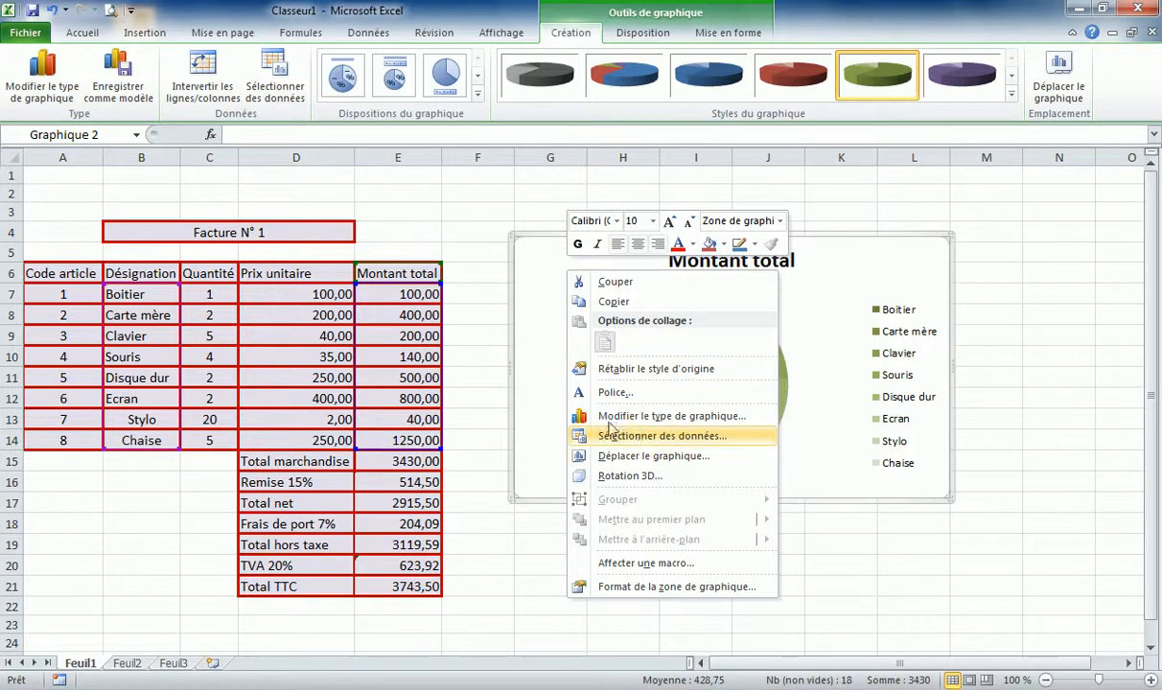
right_click(541, 271)
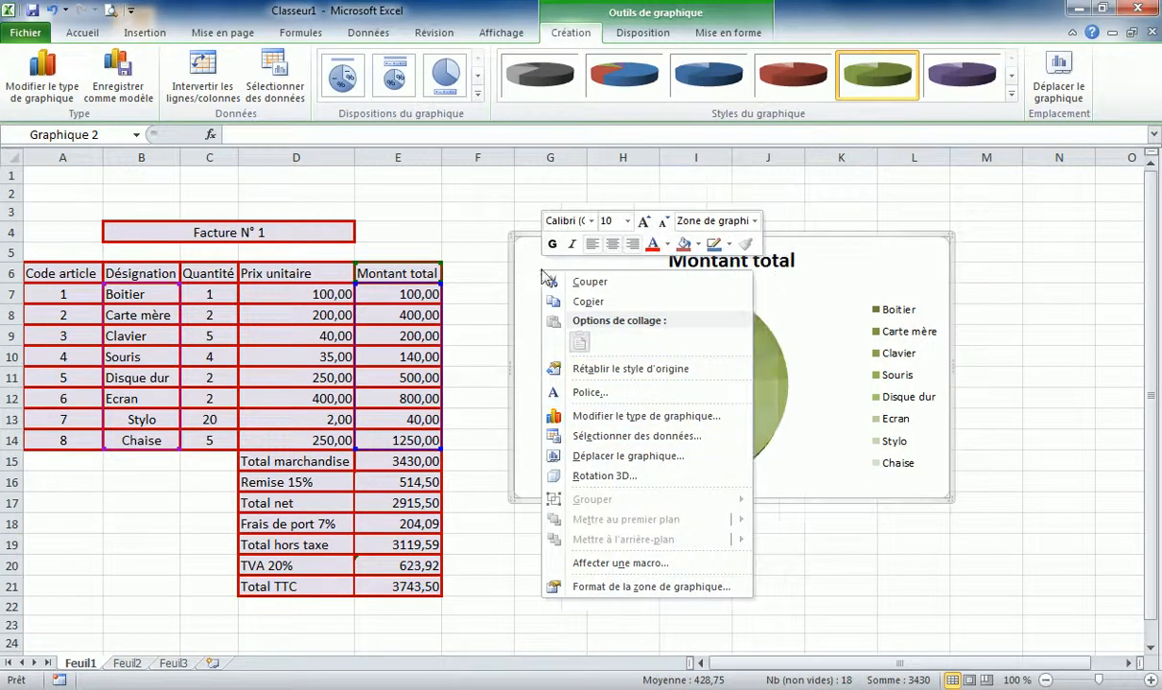
left_click(649, 419)
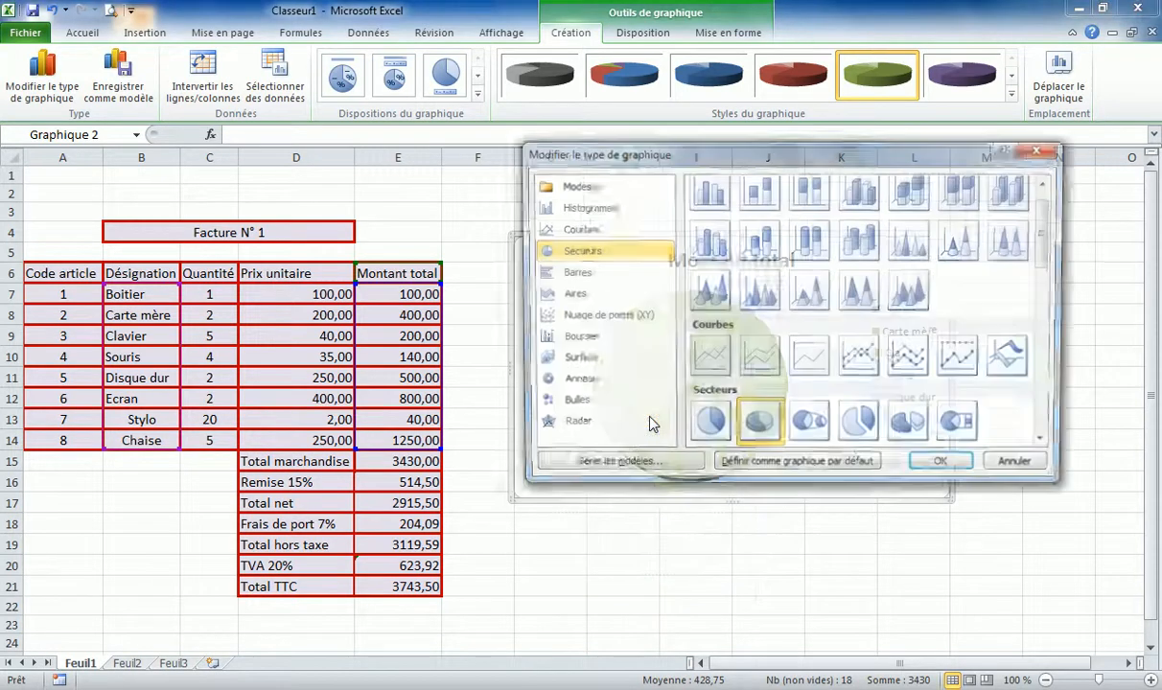
left_click(571, 235)
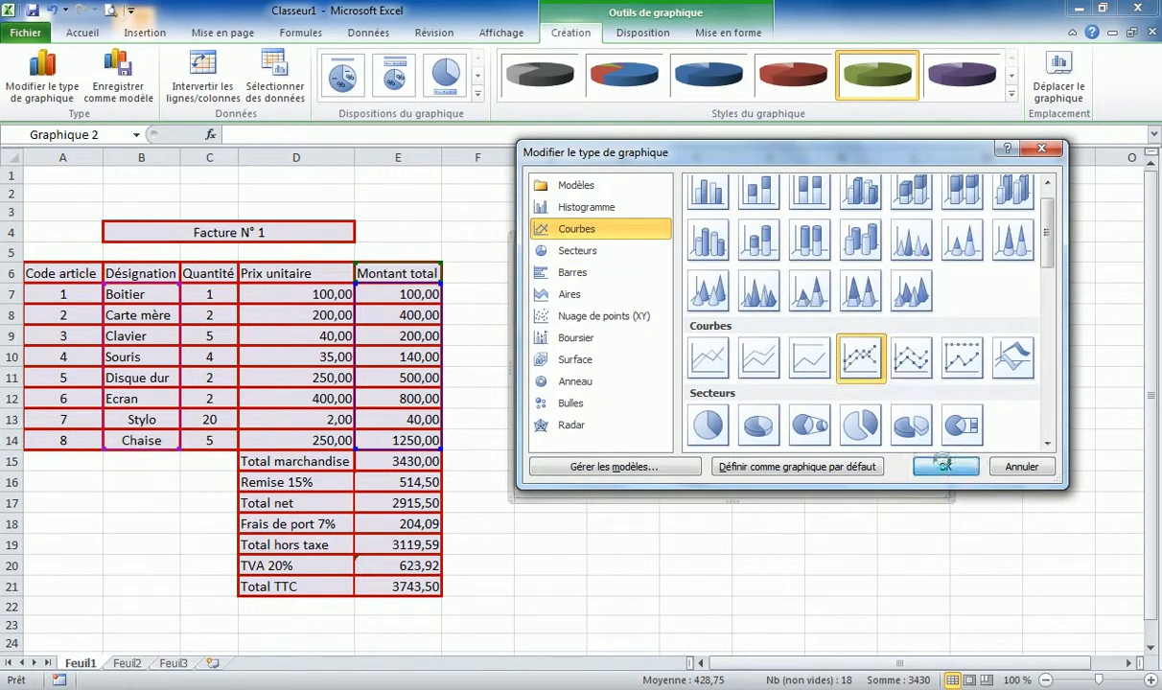
left_click(944, 468)
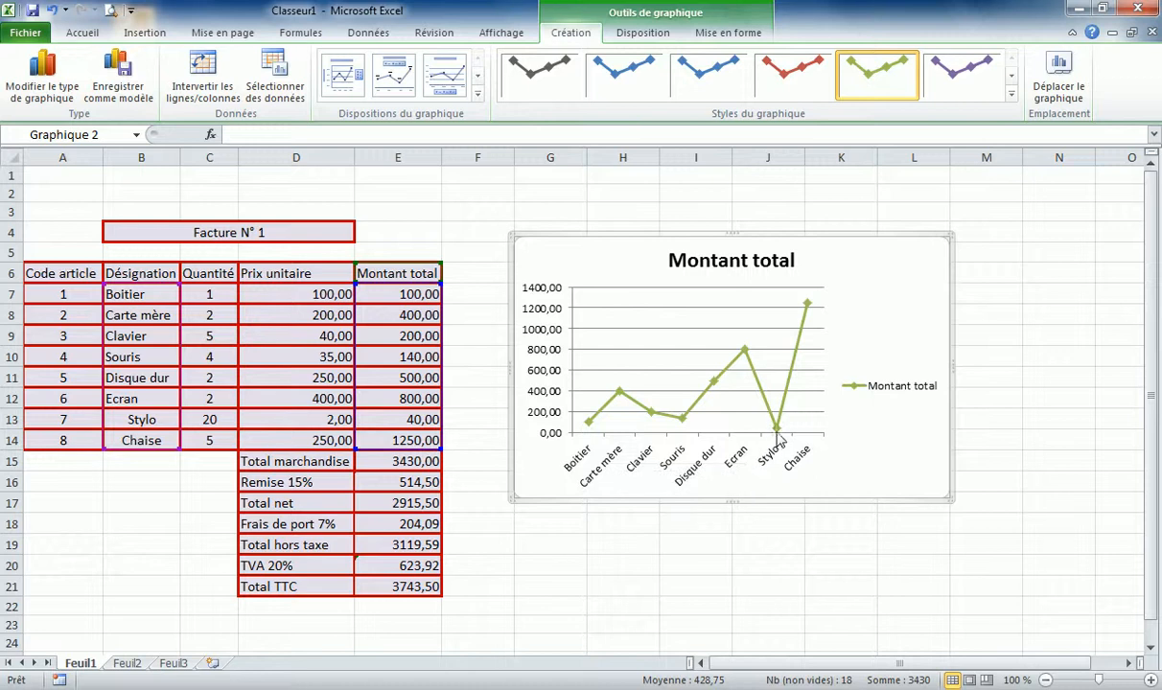
Step: Try the red and blue styles on the line chart, apply the dark grey Style 1 and deselect the chart
mouse_move(781, 437)
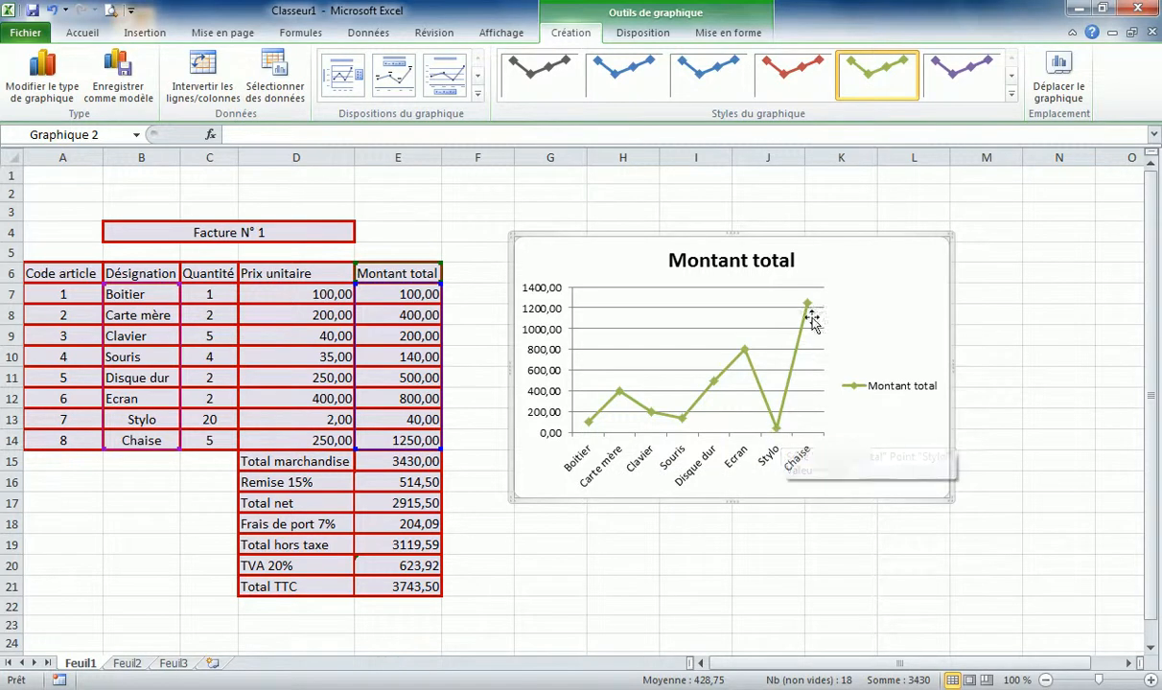
mouse_move(808, 309)
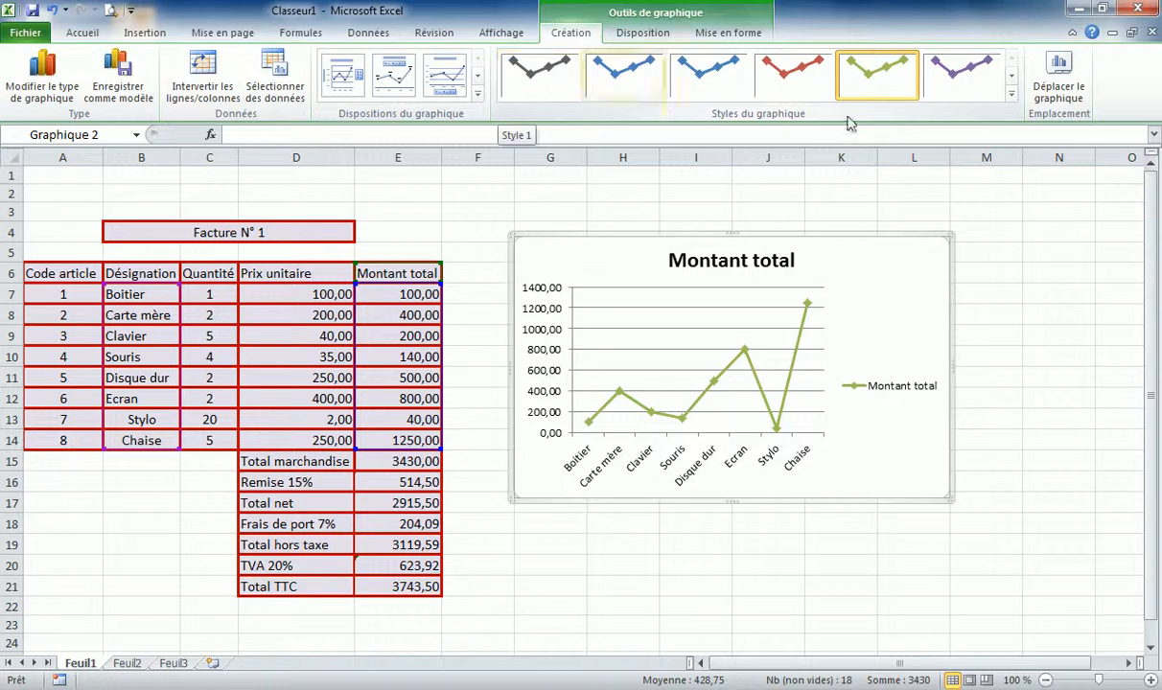
left_click(792, 73)
left_click(621, 73)
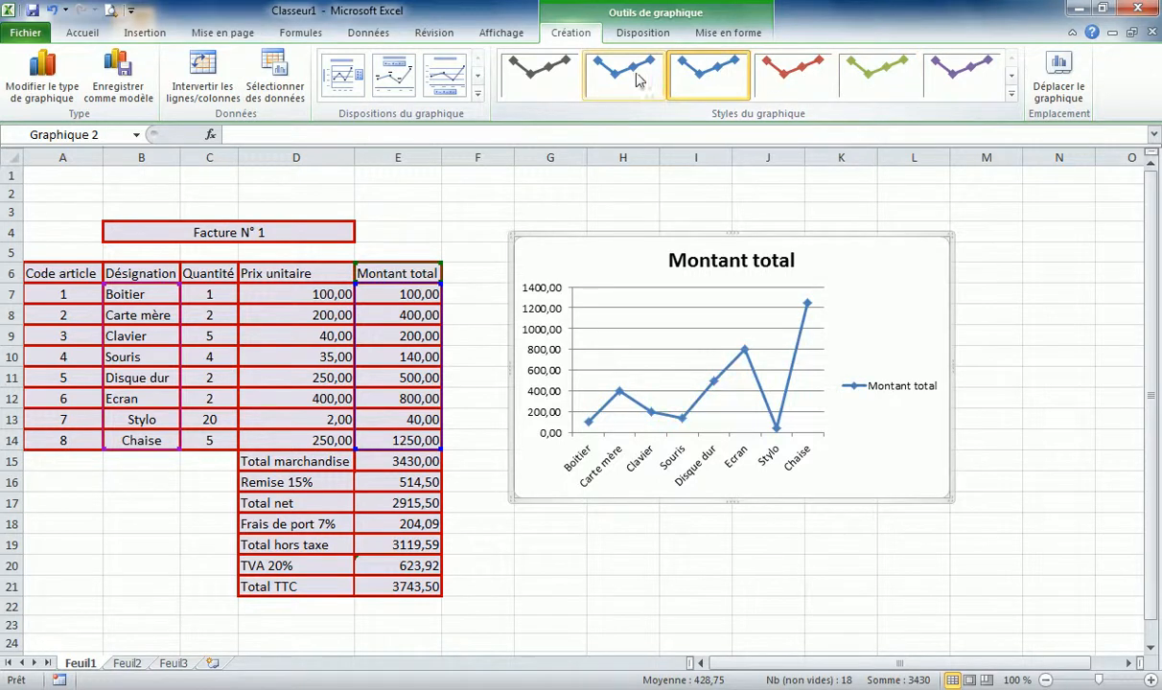
left_click(561, 81)
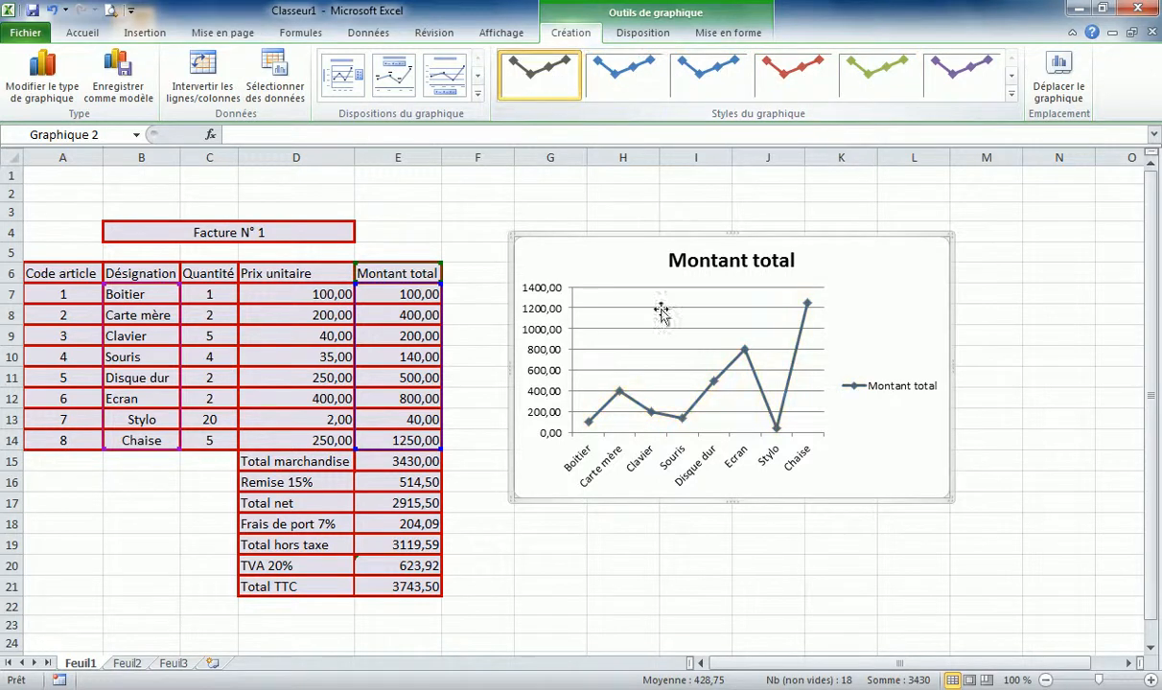
left_click(883, 550)
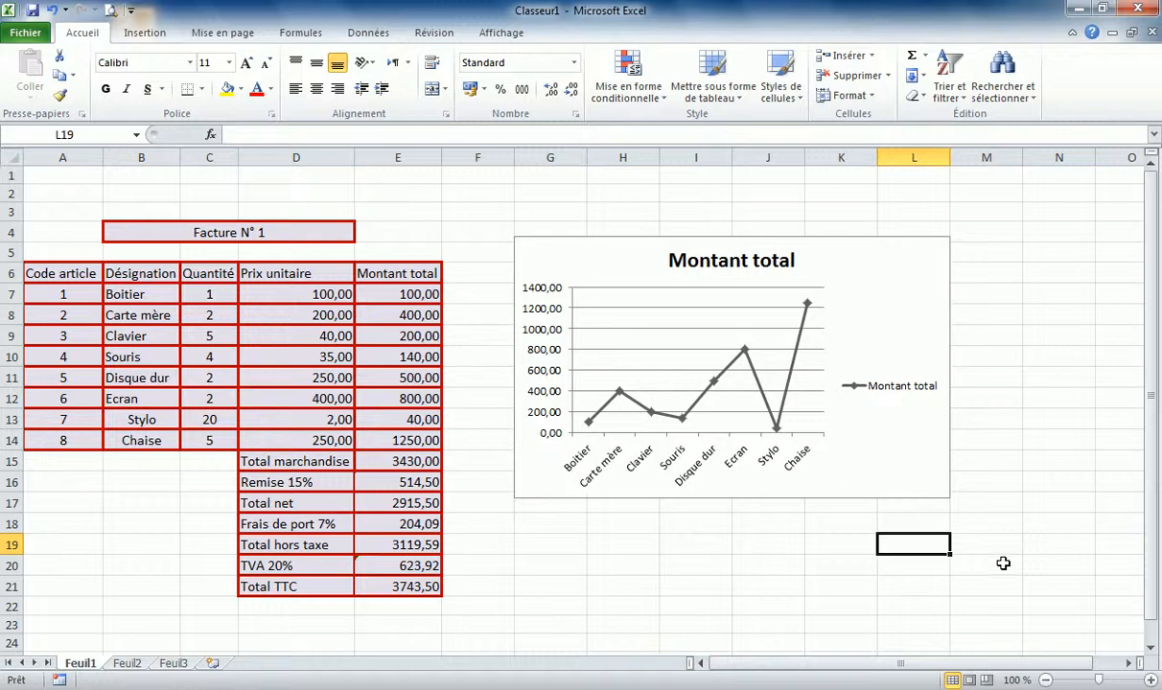